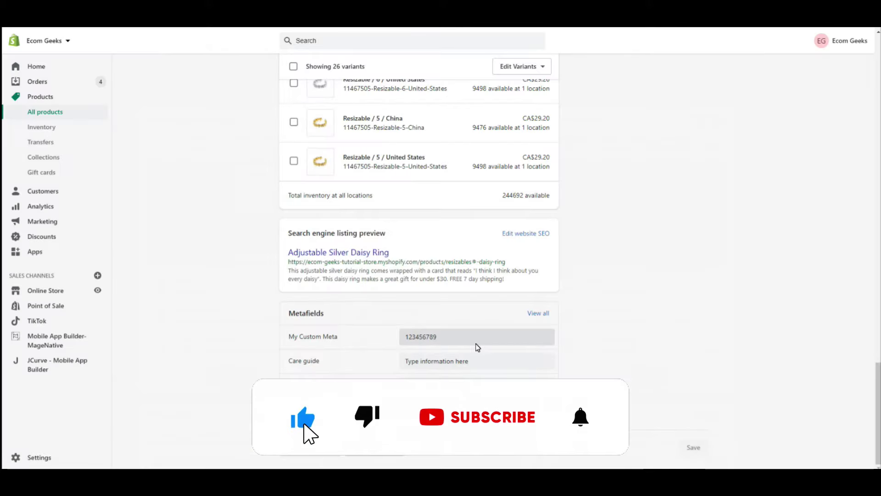
Step: Preview the Ecom Geeks storefront homepage with its Video slide hero and Shop Now button
{"action": "left_click", "coordinate": [476, 343]}
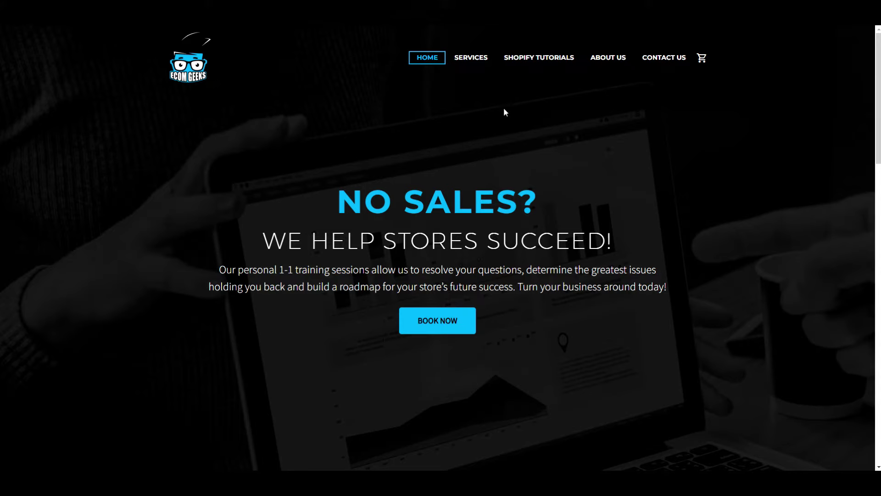
Step: Open the Store Tweaks service page from the Ecom Geeks SERVICES menu
{"action": "mouse_move", "coordinate": [486, 61]}
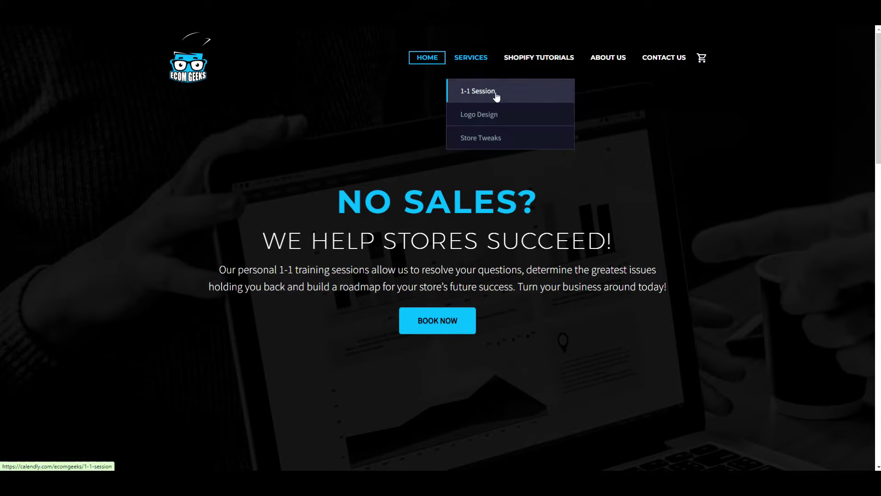
{"action": "left_click", "coordinate": [503, 140]}
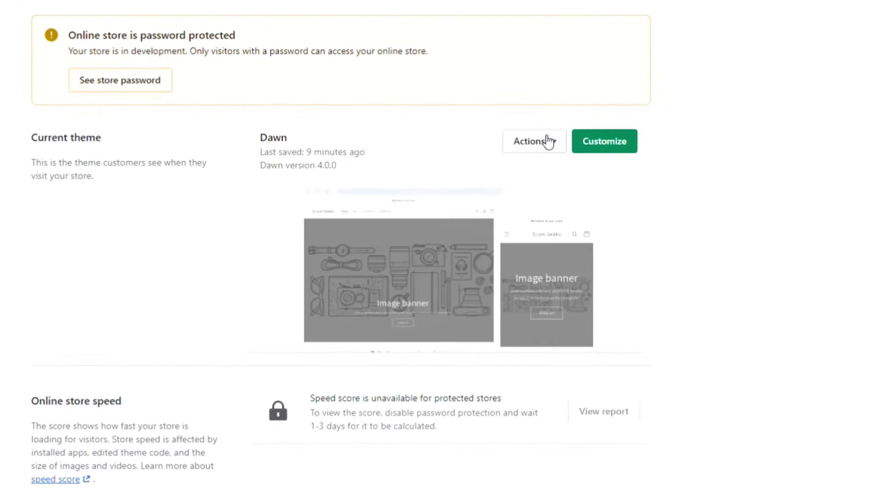
Step: Duplicate the Dawn theme so Copy of Dawn appears in the theme library
{"action": "left_click", "coordinate": [559, 149]}
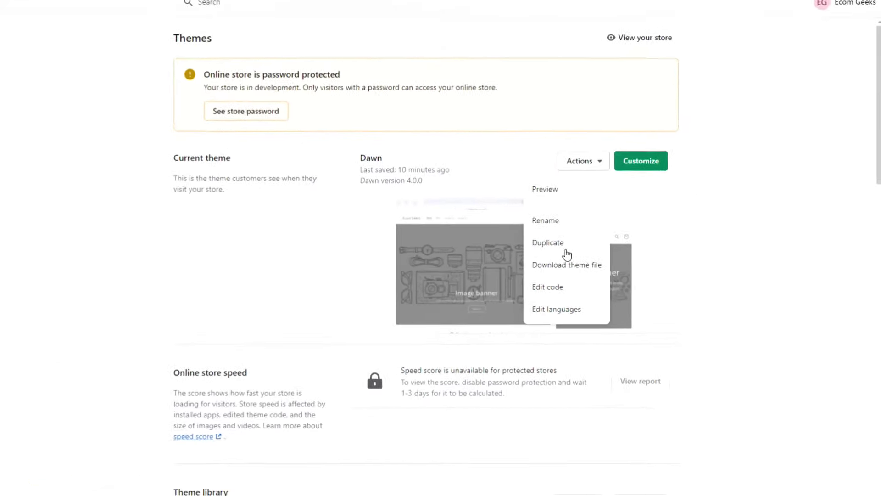
{"action": "left_click", "coordinate": [567, 254]}
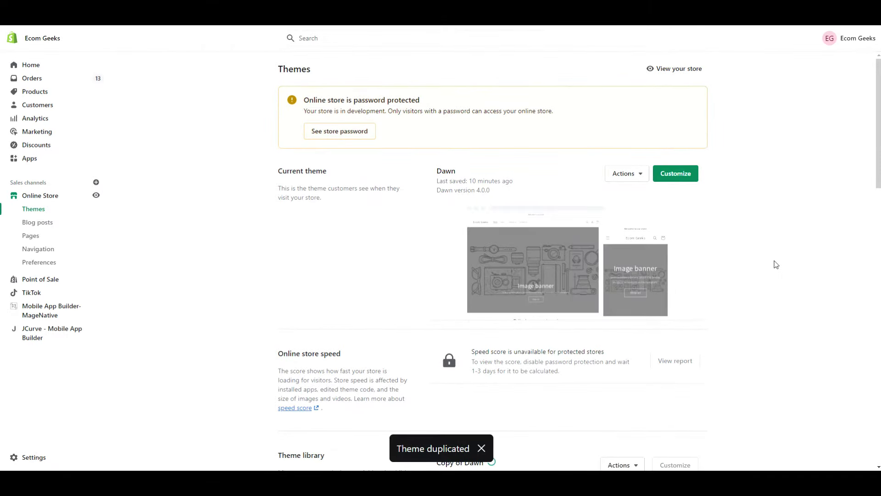
{"action": "scroll", "coordinate": [776, 264], "scroll_direction": "down", "scroll_amount": 4}
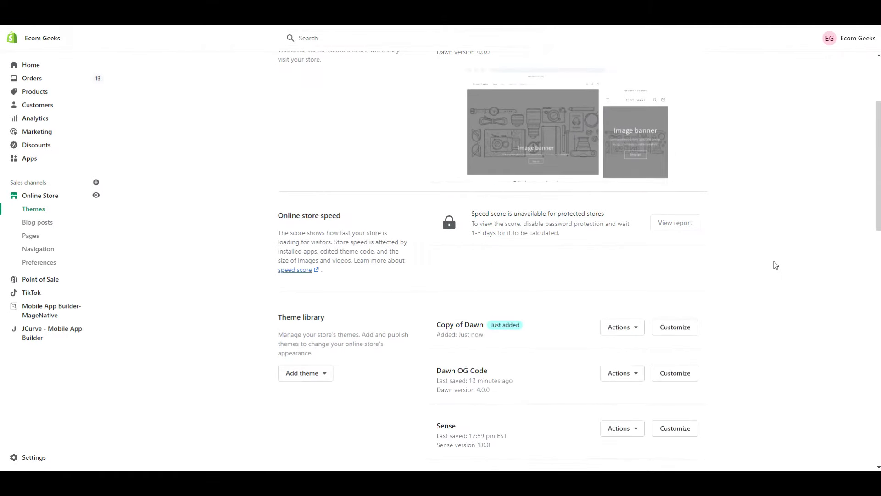
{"action": "left_click", "coordinate": [595, 307]}
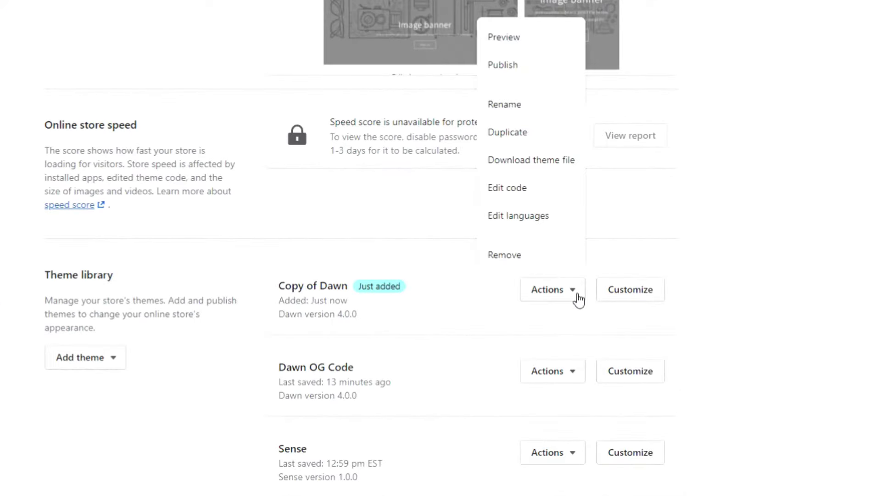
Step: Open Copy of Dawn's code editor and expand its Sections folder
{"action": "left_click", "coordinate": [536, 192]}
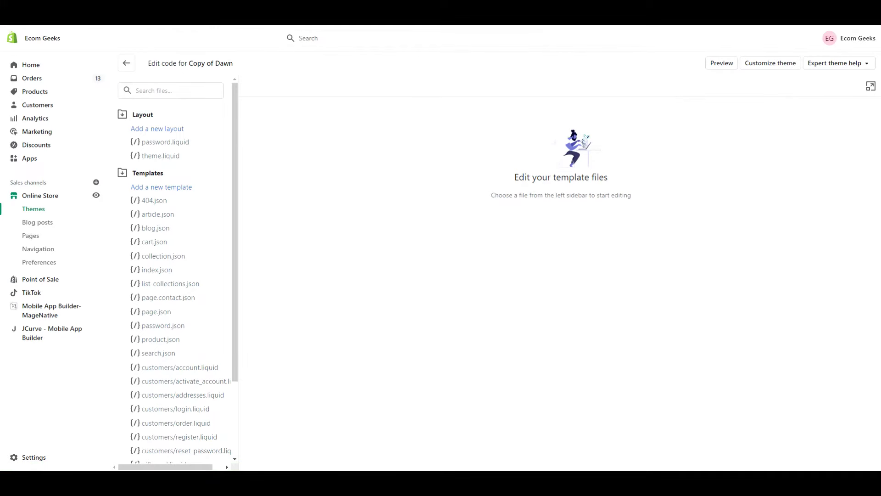
{"action": "left_click_drag", "start_coordinate": [236, 192], "coordinate": [237, 290]}
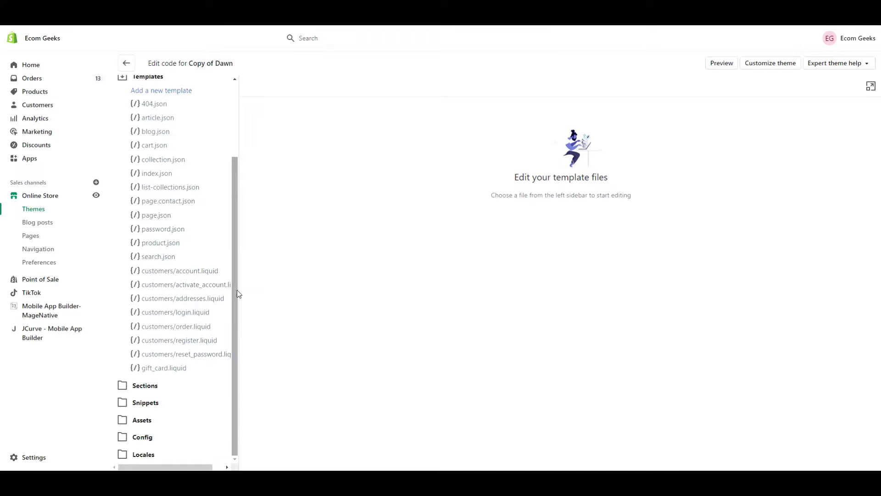
{"action": "left_click", "coordinate": [155, 389]}
{"action": "left_click_drag", "start_coordinate": [238, 250], "coordinate": [234, 290]}
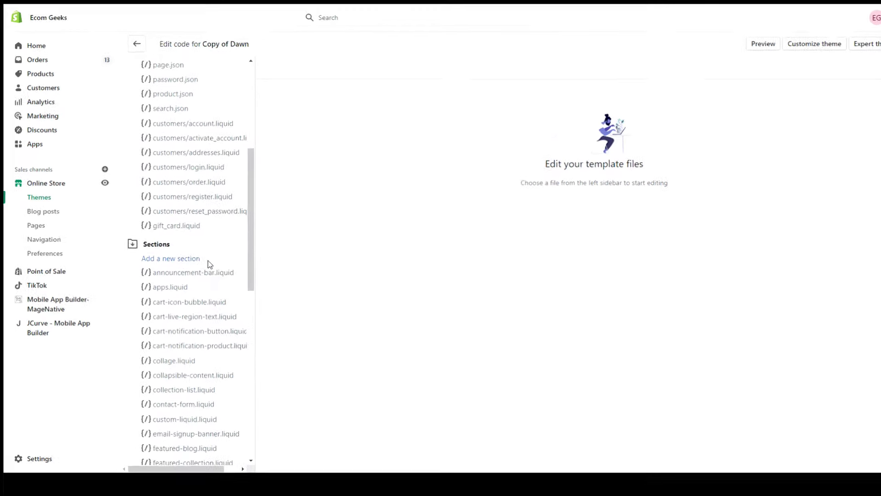
Step: Create a new theme section file named video-background.liquid
{"action": "left_click", "coordinate": [274, 197]}
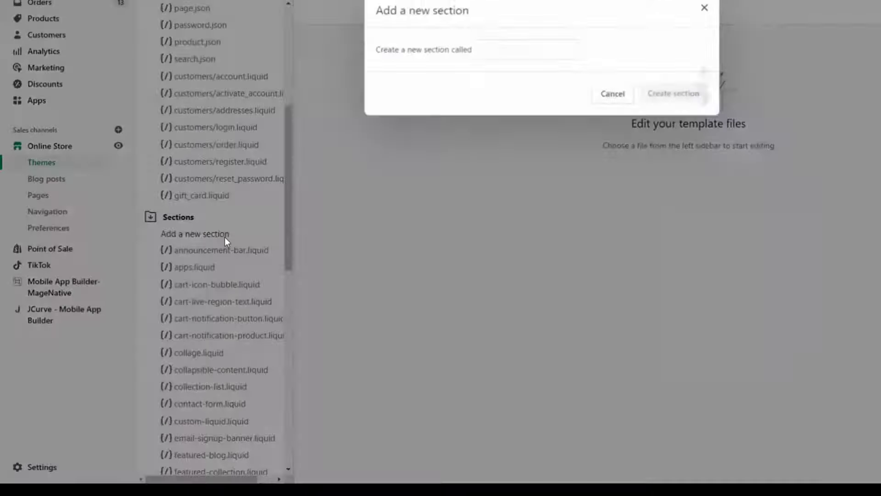
{"action": "left_click", "coordinate": [411, 122]}
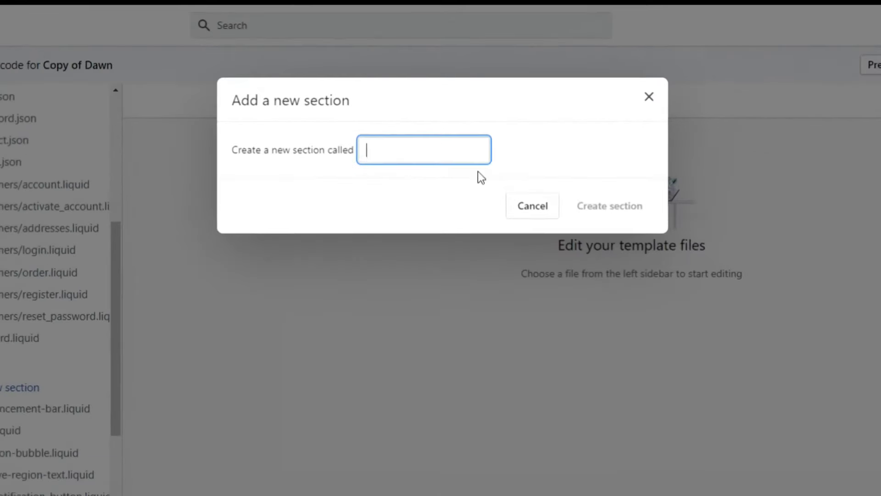
{"action": "type", "text": "video-background"}
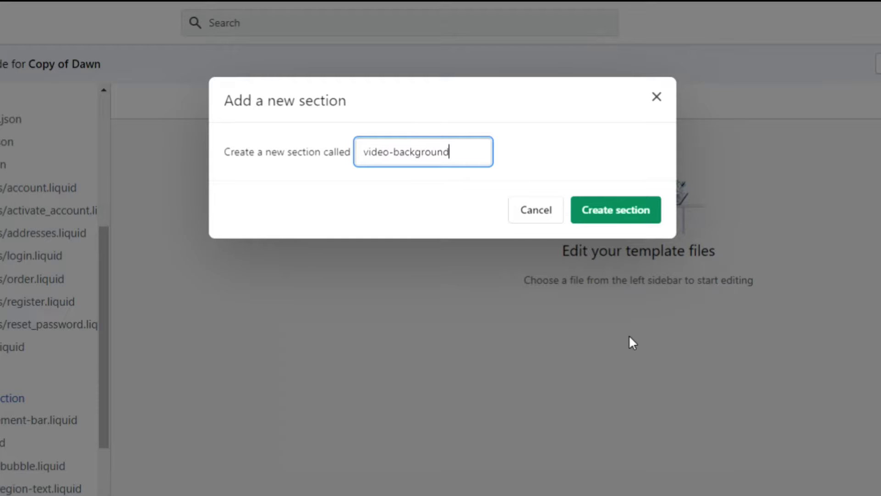
{"action": "left_click", "coordinate": [636, 218]}
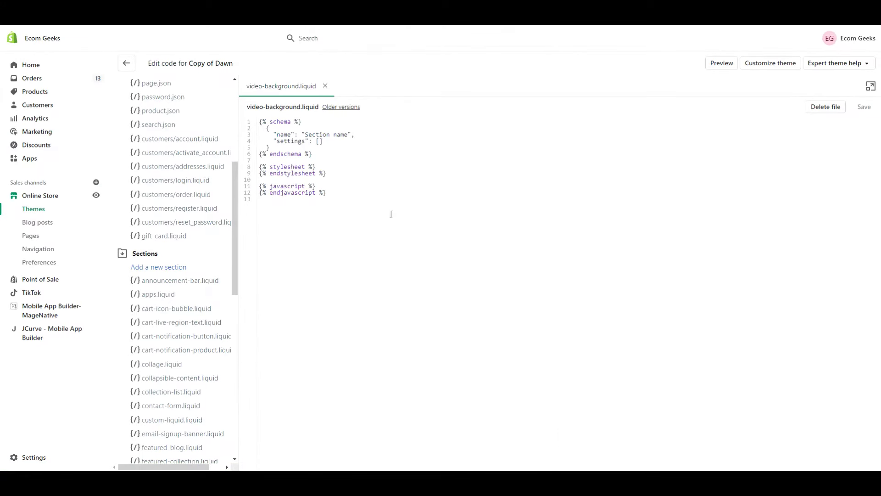
Step: Replace video-background.liquid's default code with the video section code from Notepad and save
{"action": "key", "text": "ctrl+a"}
{"action": "key", "text": "BackSpace"}
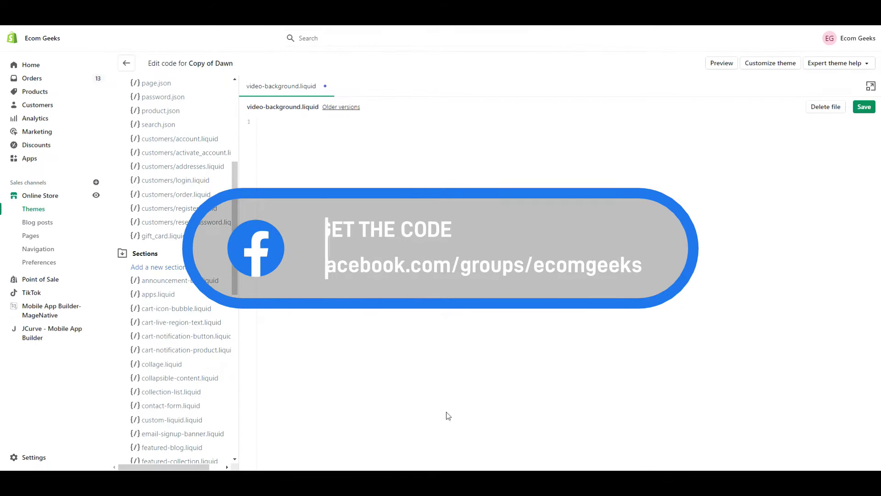
{"action": "key", "text": "alt+Tab"}
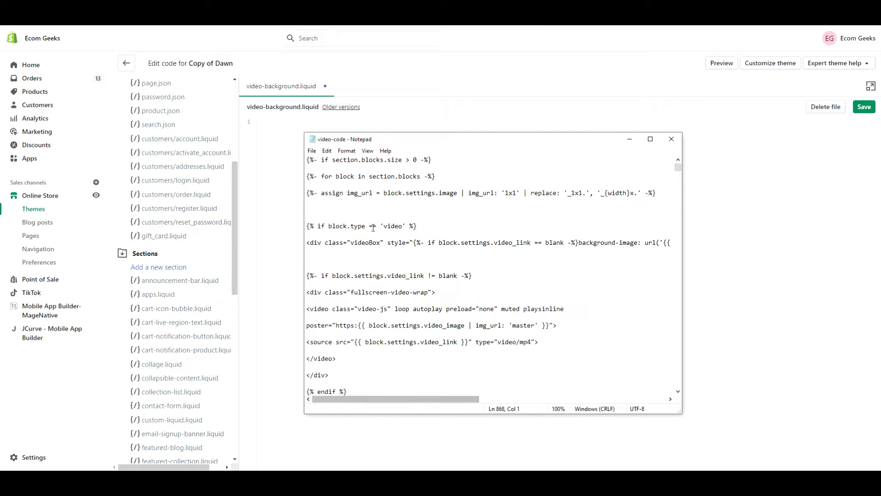
{"action": "key", "text": "ctrl+a"}
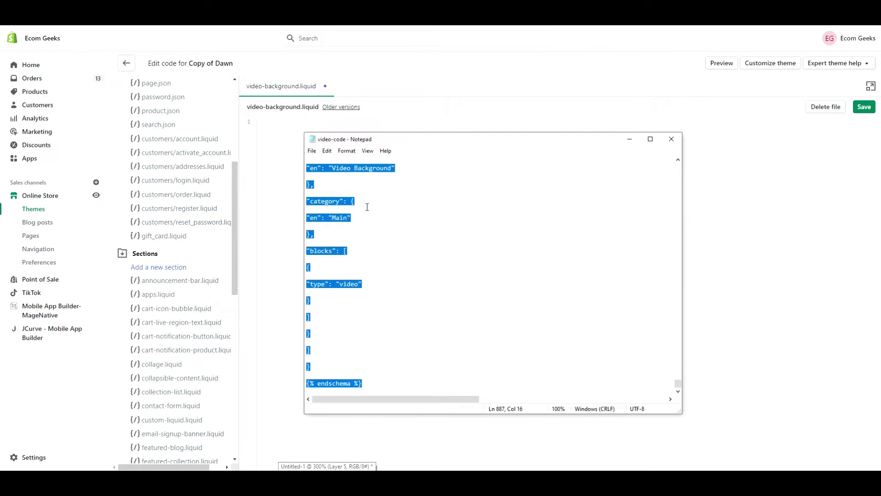
{"action": "key", "text": "ctrl+c"}
{"action": "left_click", "coordinate": [298, 183]}
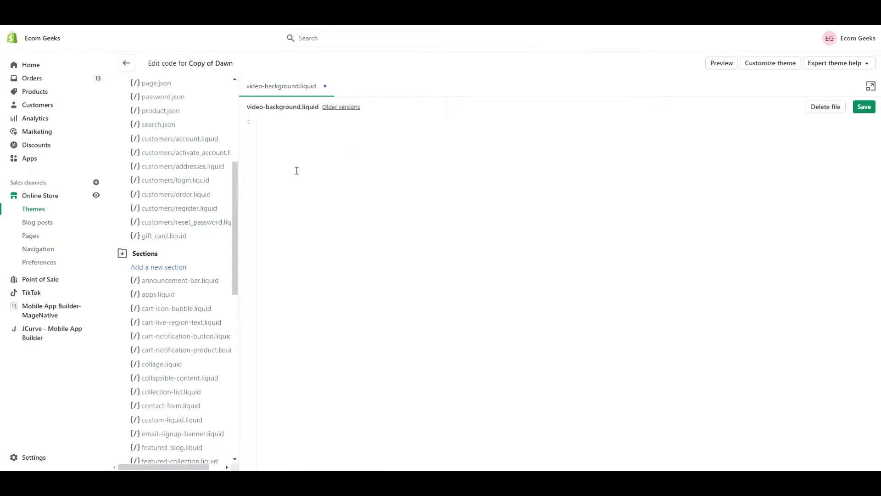
{"action": "key", "text": "ctrl+v"}
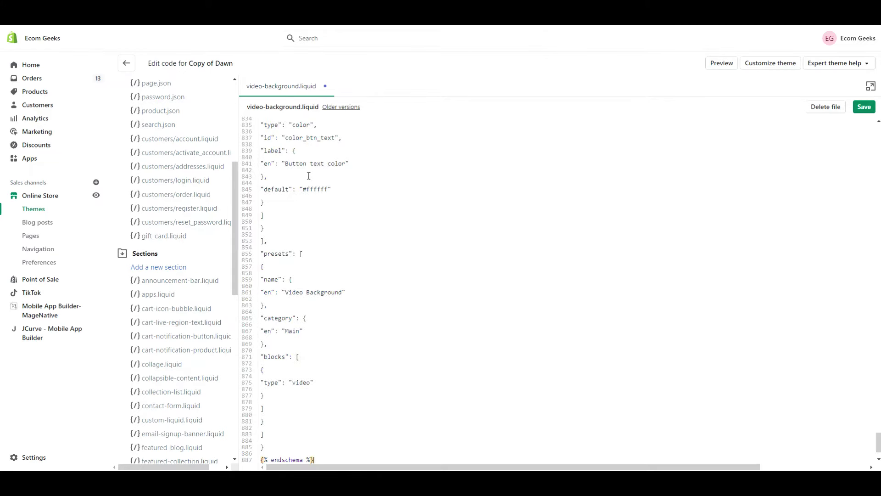
{"action": "left_click", "coordinate": [862, 113]}
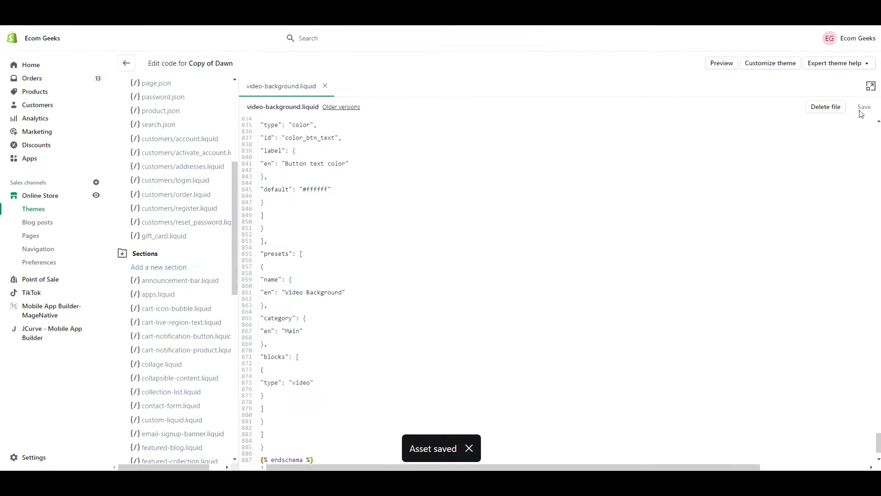
Step: Open the theme editor for Copy of Dawn from the Theme library
{"action": "left_click", "coordinate": [54, 206]}
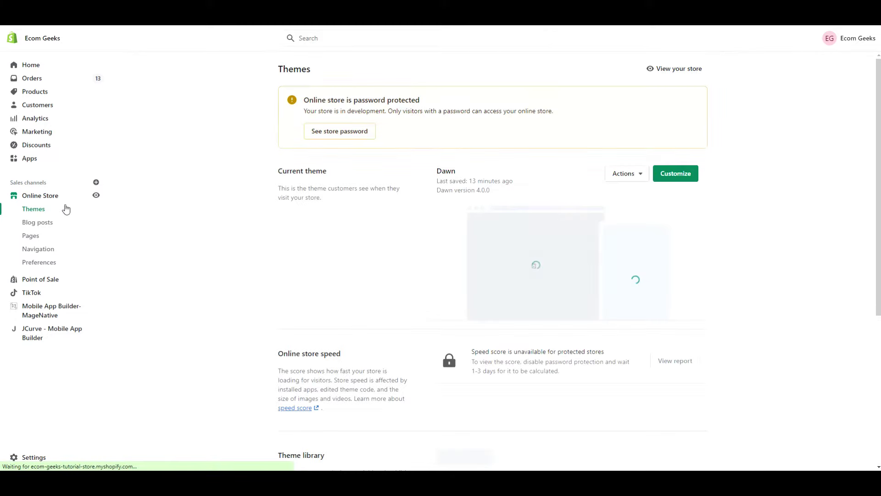
{"action": "scroll", "coordinate": [787, 372], "scroll_direction": "down", "scroll_amount": 2}
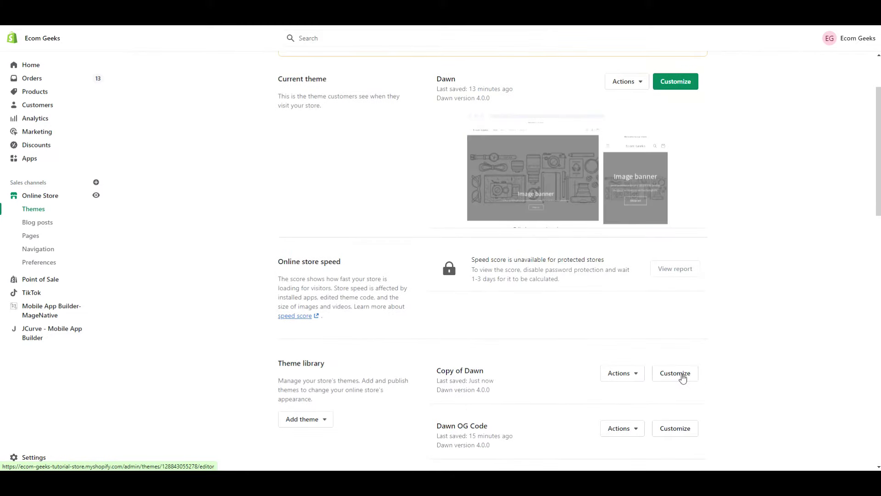
{"action": "left_click", "coordinate": [683, 374]}
{"action": "scroll", "coordinate": [131, 202], "scroll_direction": "down", "scroll_amount": 1}
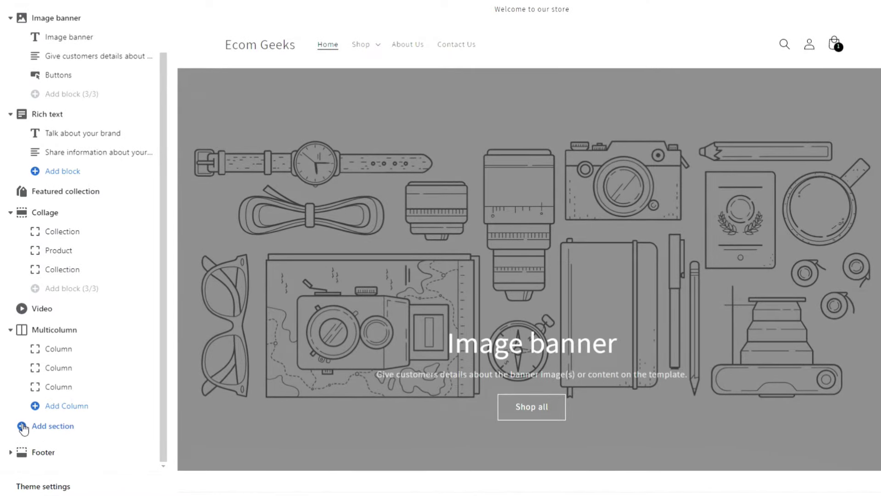
{"action": "left_click", "coordinate": [22, 426]}
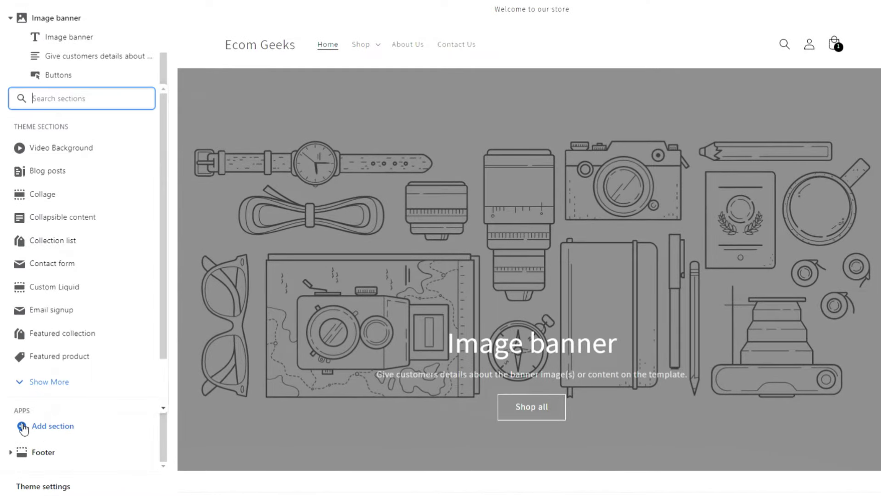
Step: Add the Video Background section at the top of the homepage and open its Video slide block
{"action": "left_click", "coordinate": [99, 156]}
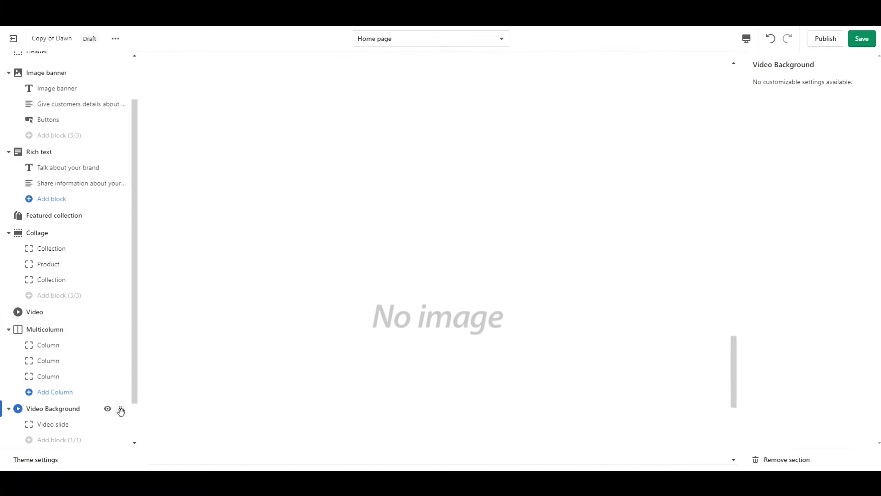
{"action": "left_click_drag", "start_coordinate": [120, 410], "coordinate": [97, 117]}
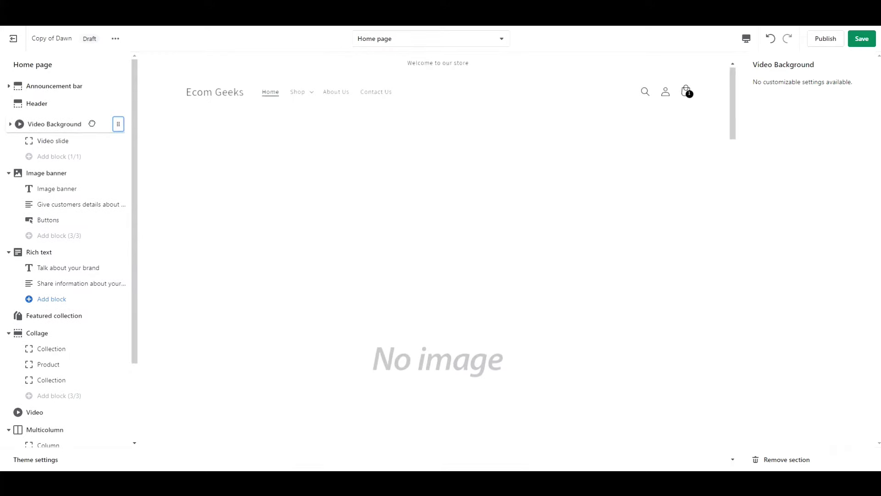
{"action": "left_click", "coordinate": [77, 146]}
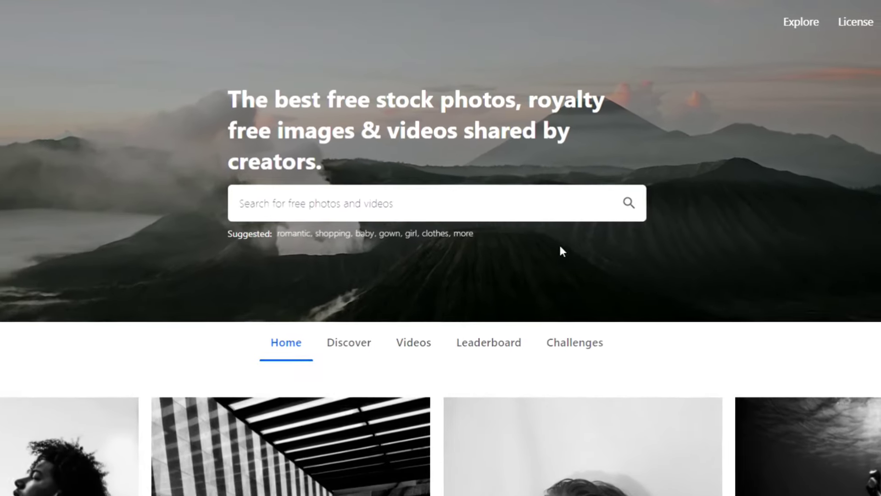
Step: Search Pexels for 'dress' videos filtered to Horizontal orientation
{"action": "left_click", "coordinate": [487, 205]}
{"action": "type", "text": "dress"}
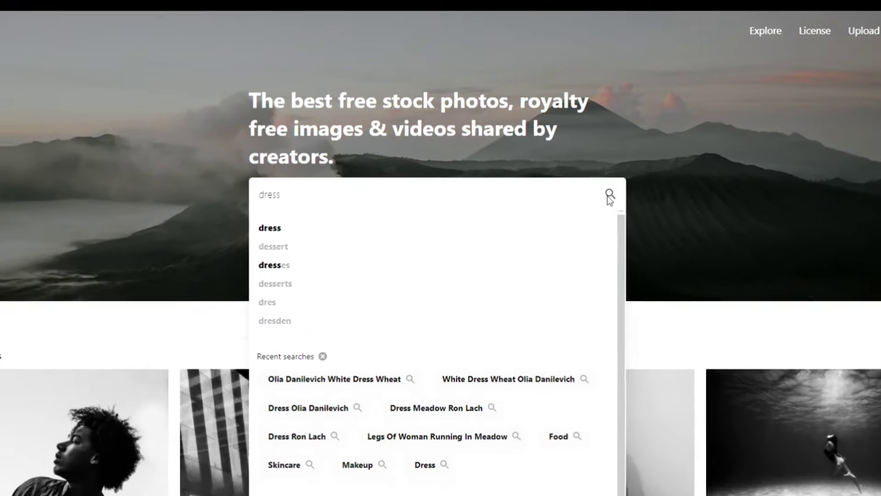
{"action": "left_click", "coordinate": [630, 206]}
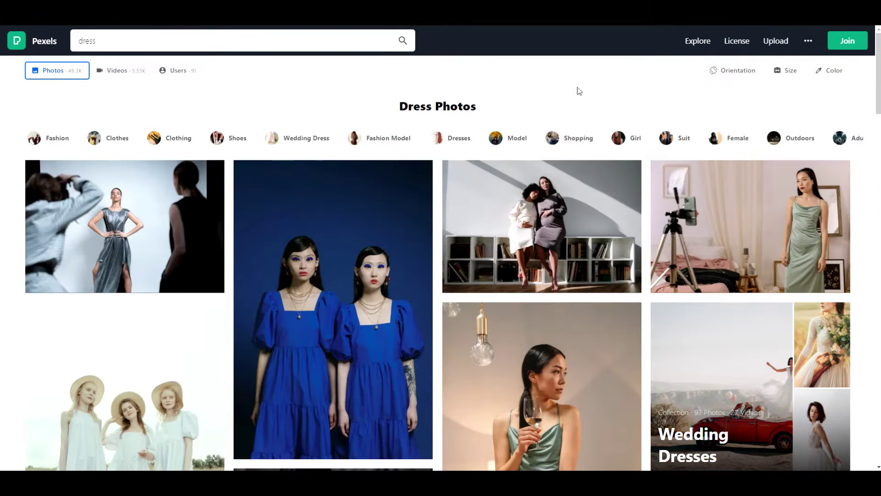
{"action": "left_click", "coordinate": [124, 71]}
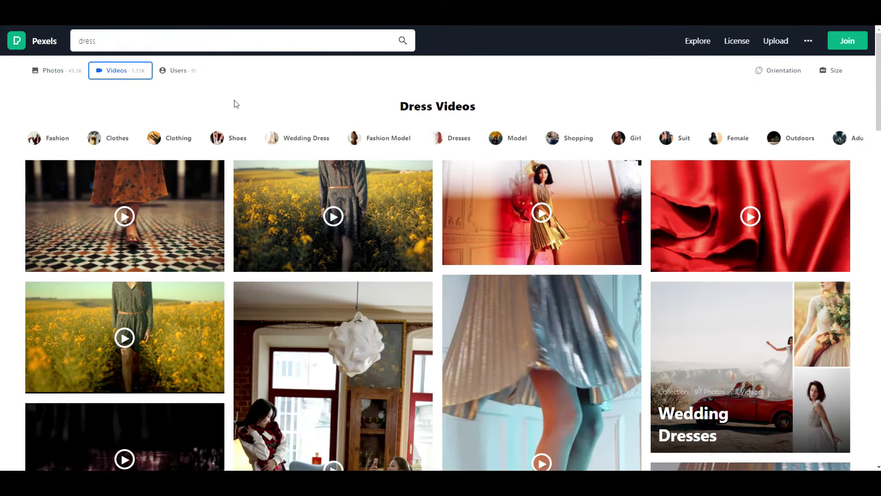
{"action": "left_click", "coordinate": [761, 72]}
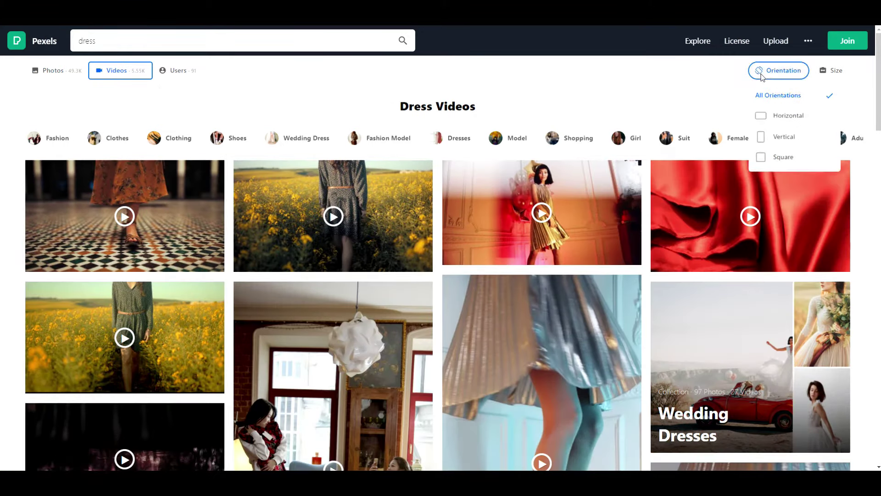
{"action": "left_click", "coordinate": [762, 116]}
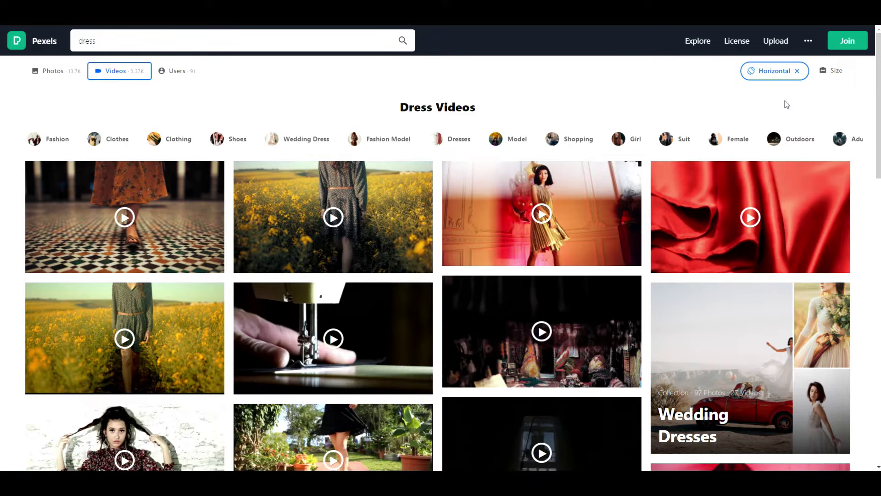
{"action": "scroll", "coordinate": [441, 262], "scroll_direction": "down", "scroll_amount": 10}
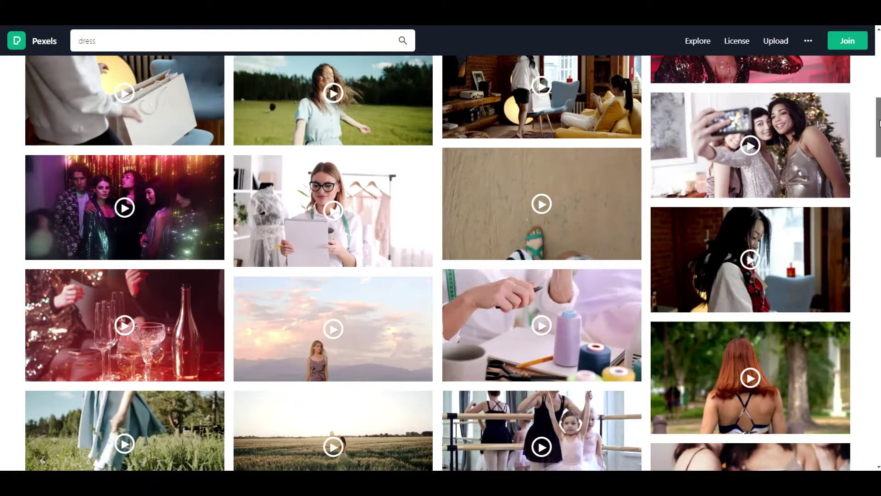
Step: Open the Pexels video of a woman in a white dress walking through a wheat field
{"action": "left_click_drag", "start_coordinate": [878, 123], "coordinate": [875, 297]}
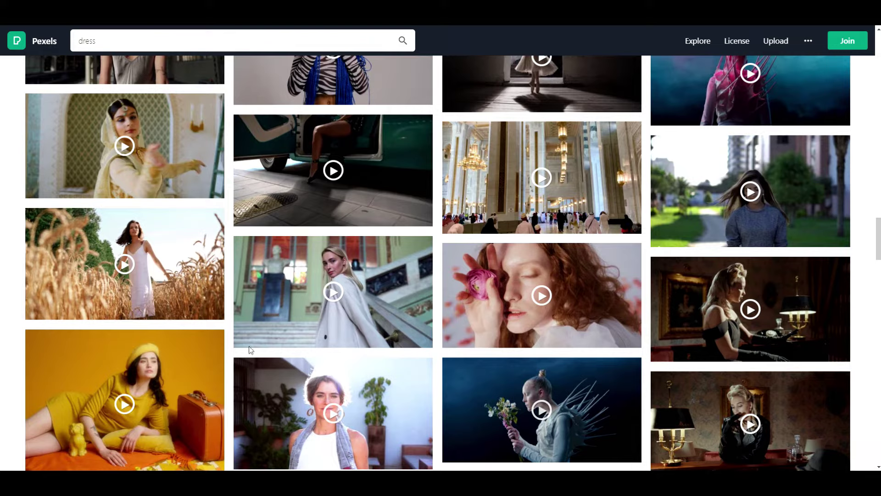
{"action": "mouse_move", "coordinate": [138, 289]}
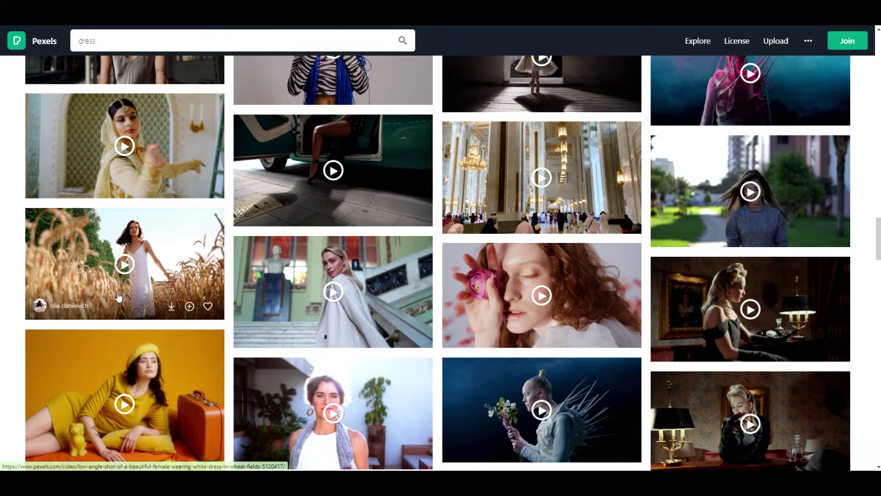
{"action": "left_click", "coordinate": [160, 286]}
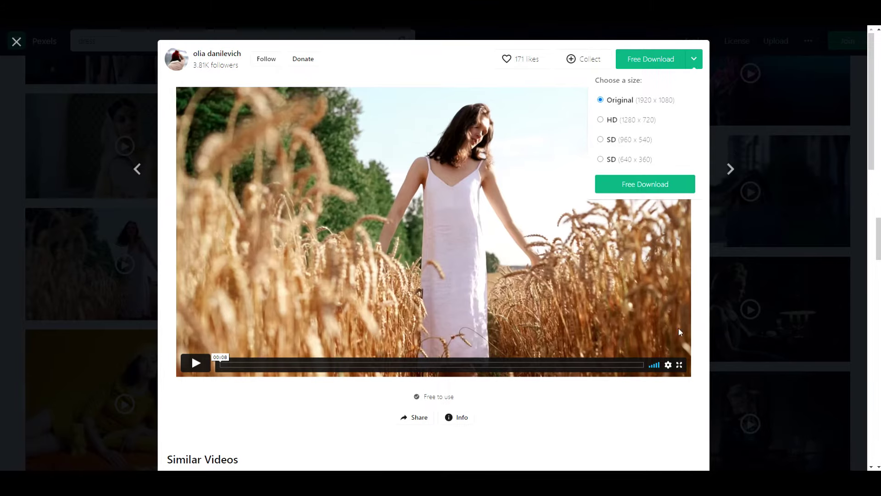
{"action": "scroll", "coordinate": [644, 401], "scroll_direction": "down", "scroll_amount": 6}
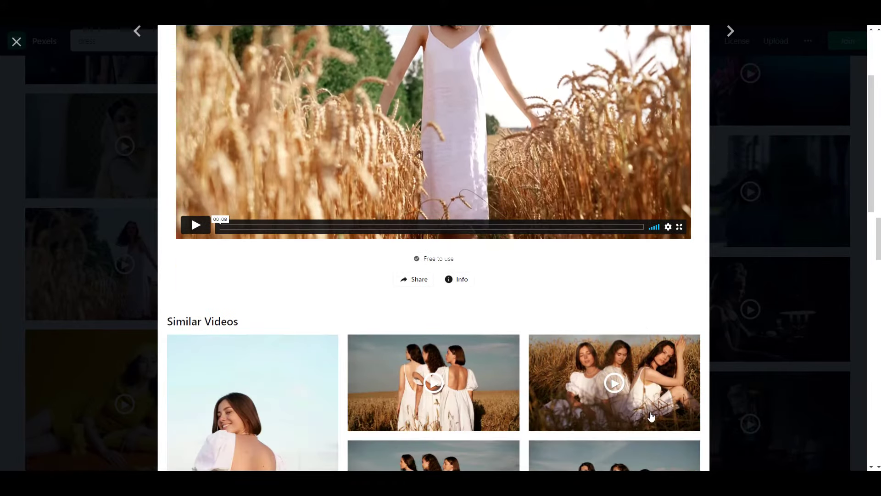
{"action": "scroll", "coordinate": [650, 416], "scroll_direction": "down", "scroll_amount": 7}
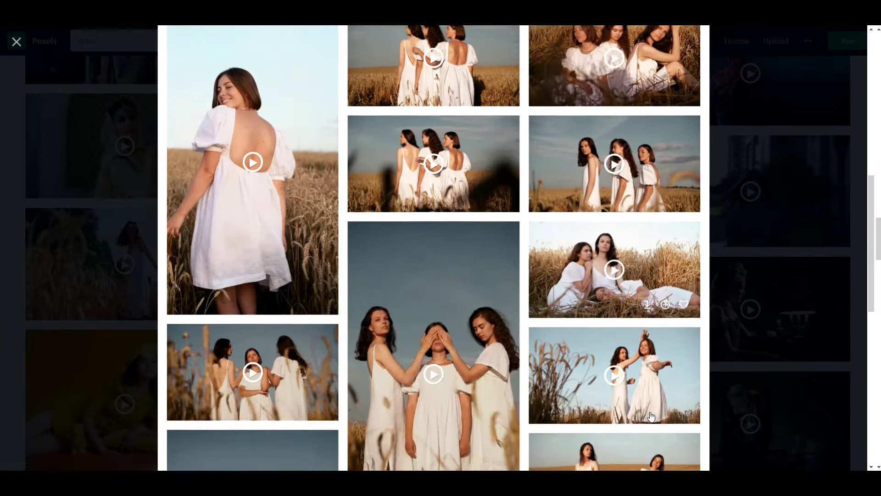
{"action": "scroll", "coordinate": [651, 415], "scroll_direction": "down", "scroll_amount": 3}
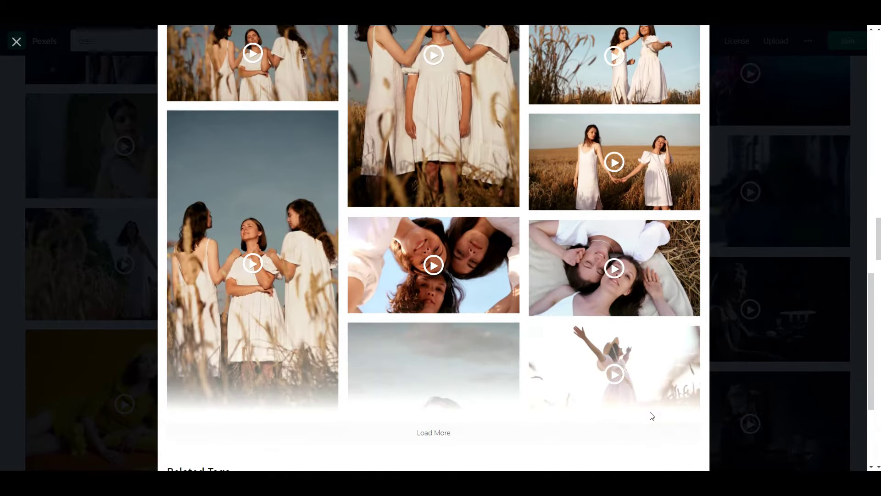
{"action": "scroll", "coordinate": [651, 415], "scroll_direction": "up", "scroll_amount": 5}
{"action": "scroll", "coordinate": [650, 412], "scroll_direction": "up", "scroll_amount": 12}
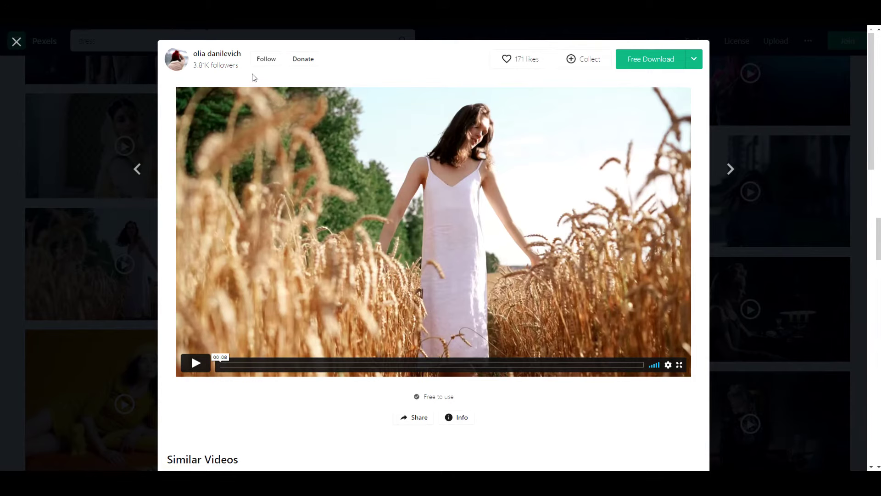
Step: Copy the videographer's name and view the video's details (1920x1080, 25 fps, 16:9)
{"action": "left_click_drag", "start_coordinate": [244, 60], "coordinate": [204, 56]}
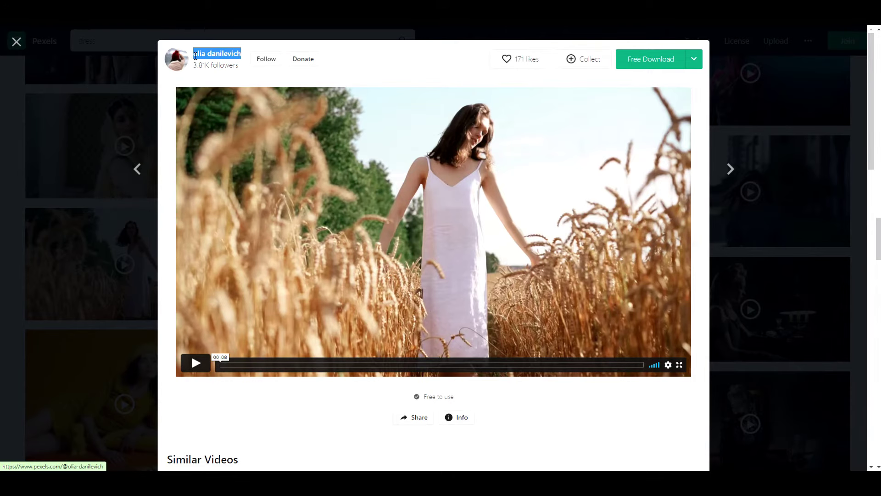
{"action": "right_click", "coordinate": [213, 54]}
{"action": "left_click", "coordinate": [251, 123]}
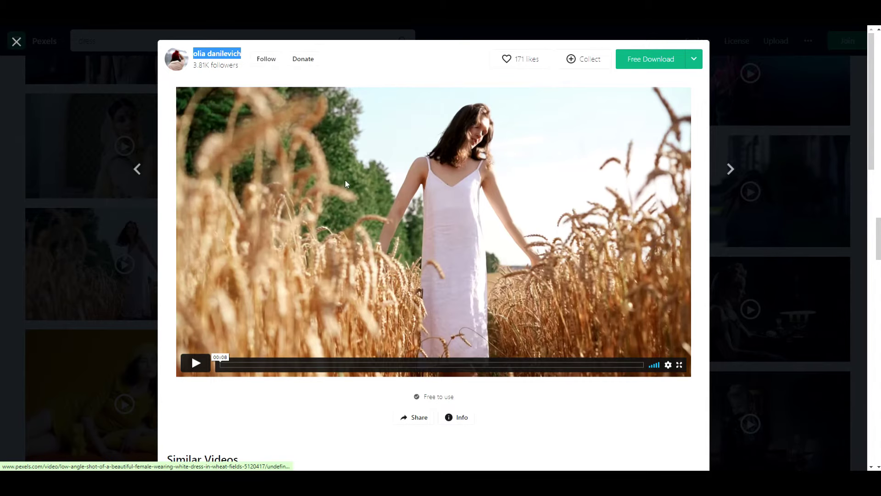
{"action": "left_click", "coordinate": [529, 406]}
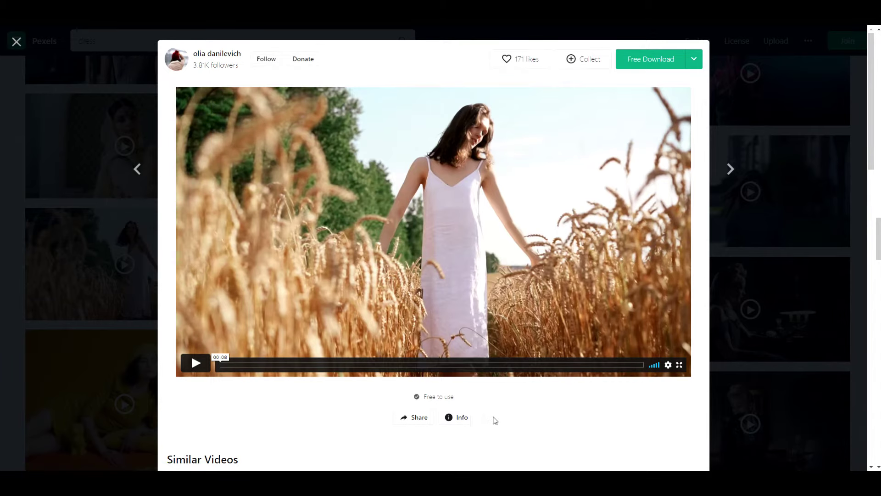
{"action": "left_click", "coordinate": [461, 417]}
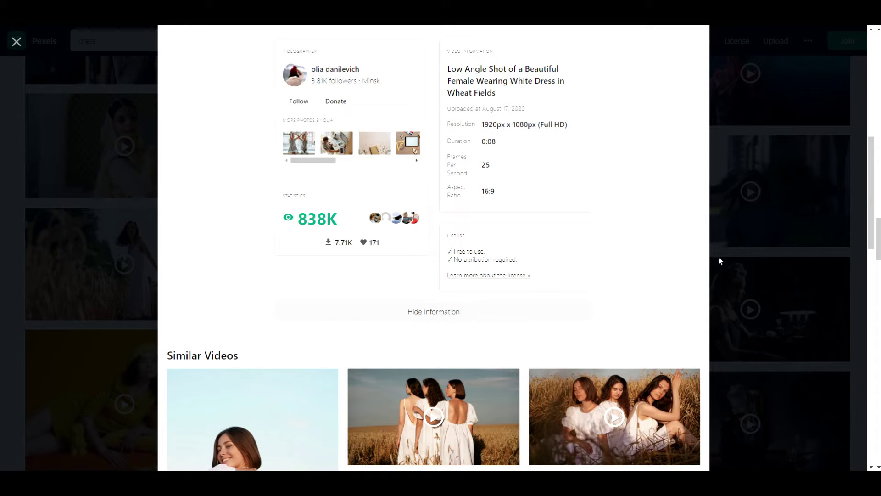
Step: Search Pexels photos by the videographer's name
{"action": "left_click", "coordinate": [734, 249]}
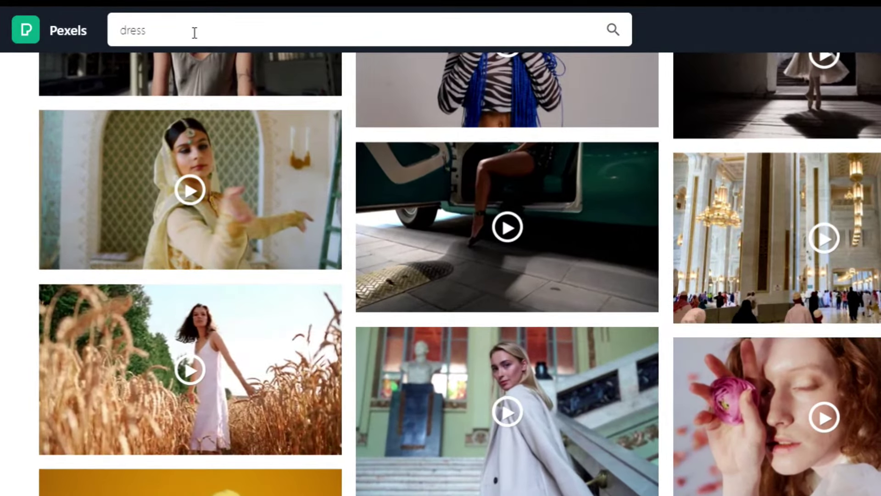
{"action": "left_click", "coordinate": [188, 30]}
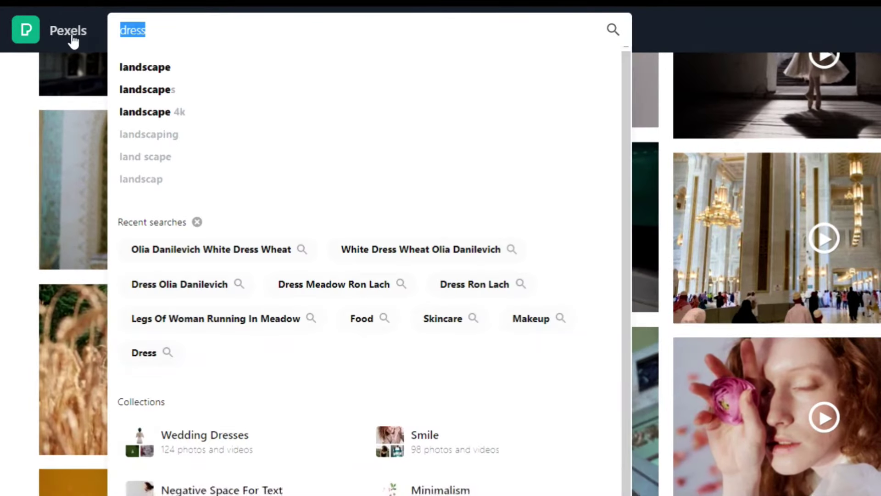
{"action": "type", "text": "olia danilevich white"}
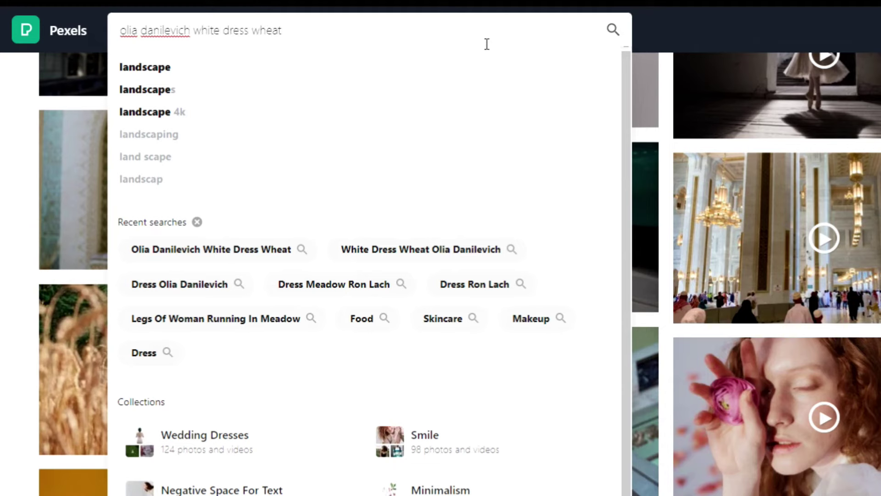
{"action": "key", "text": "Return"}
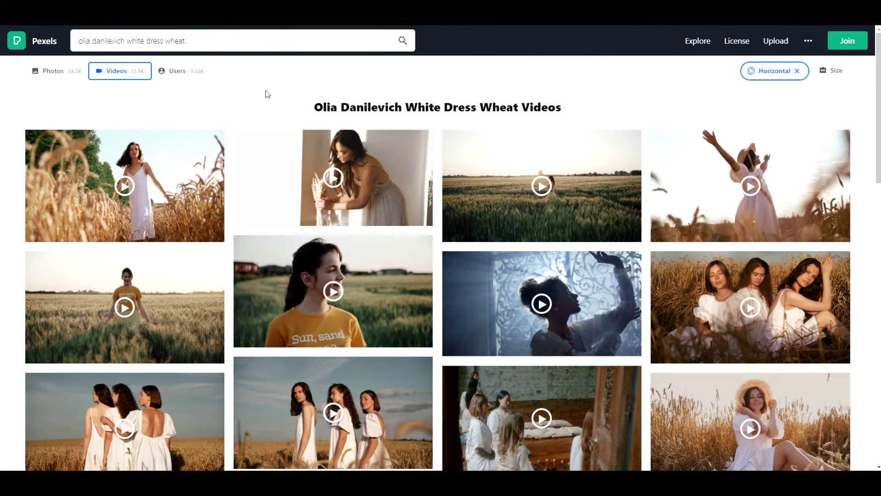
{"action": "left_click", "coordinate": [72, 76]}
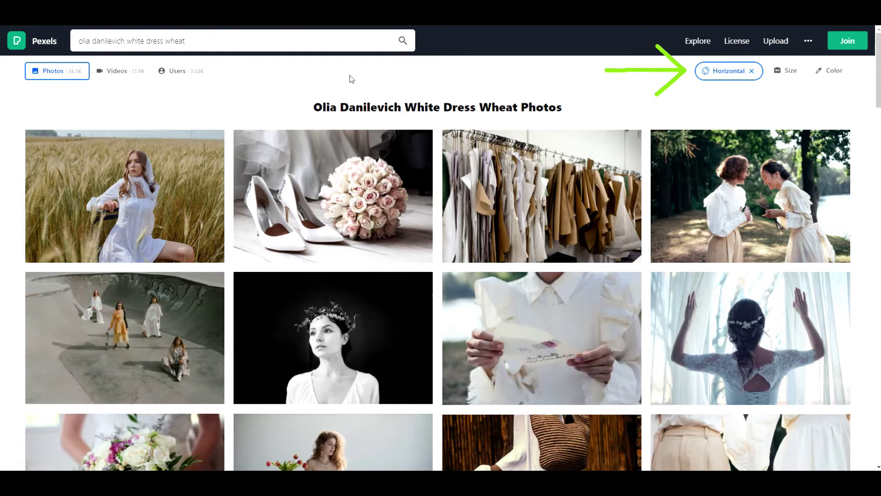
Step: Scroll the results and open the white-dress wheat-field photo
{"action": "left_click_drag", "start_coordinate": [877, 92], "coordinate": [878, 250]}
{"action": "scroll", "coordinate": [169, 249], "scroll_direction": "down", "scroll_amount": 20}
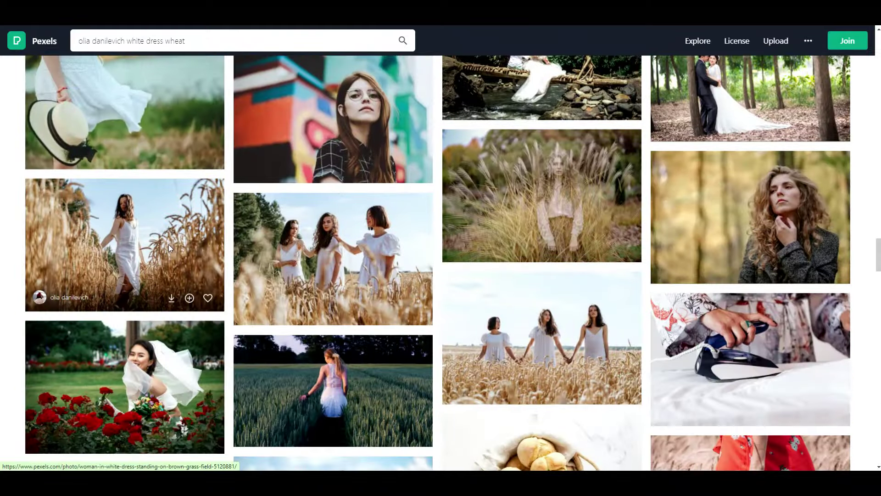
{"action": "left_click", "coordinate": [170, 250]}
Step: Download the wheat-field photo at Large size (1920 × 1280)
{"action": "left_click", "coordinate": [699, 46]}
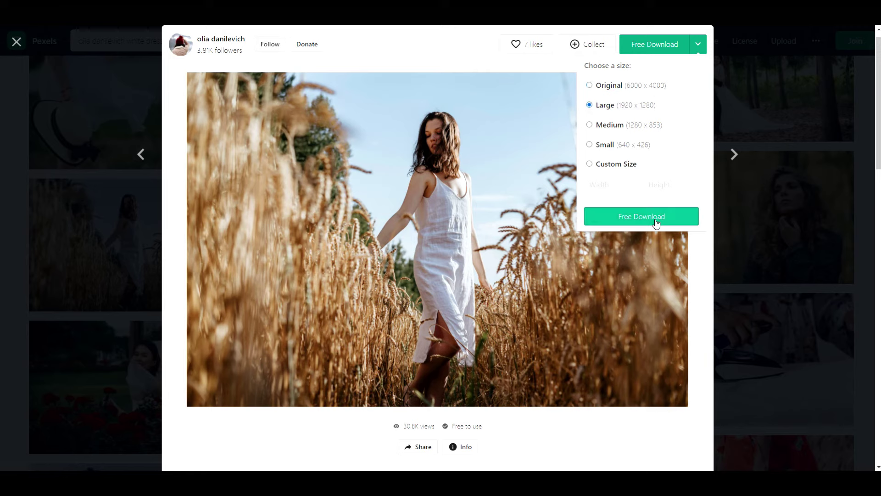
{"action": "left_click", "coordinate": [653, 220]}
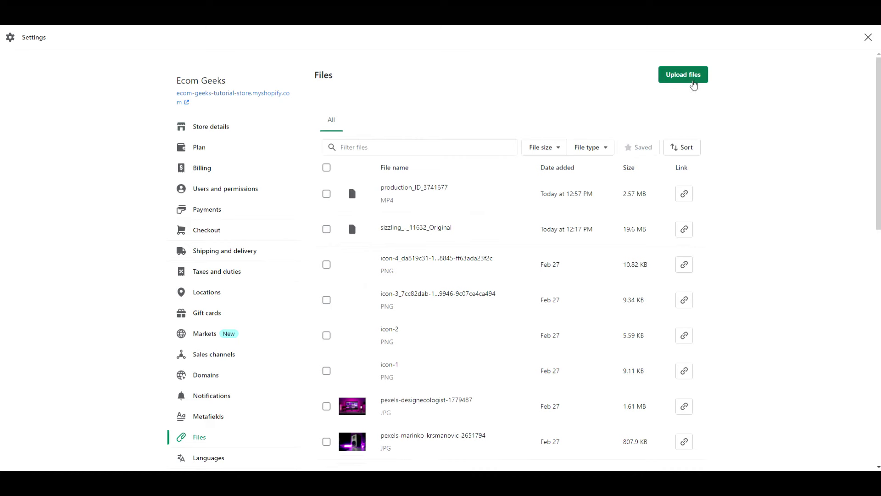
Step: Upload production_ID_5120417 to Shopify Files and copy its link
{"action": "left_click", "coordinate": [694, 83]}
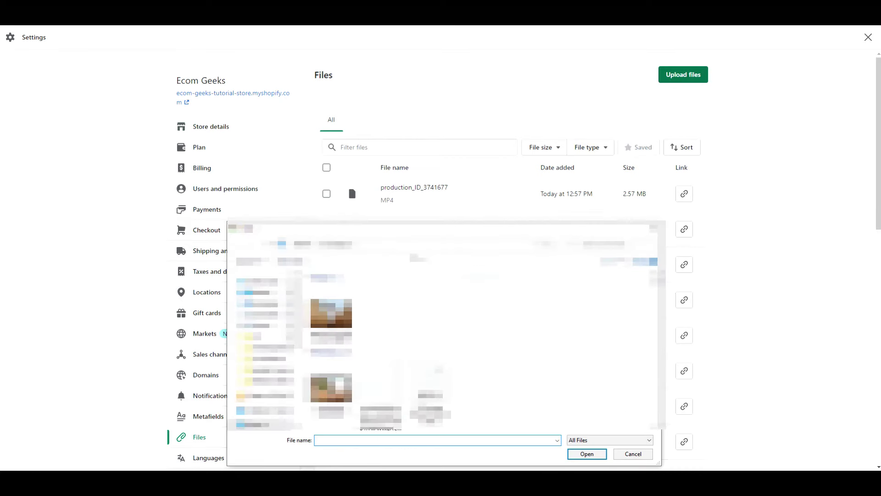
{"action": "left_click", "coordinate": [329, 301]}
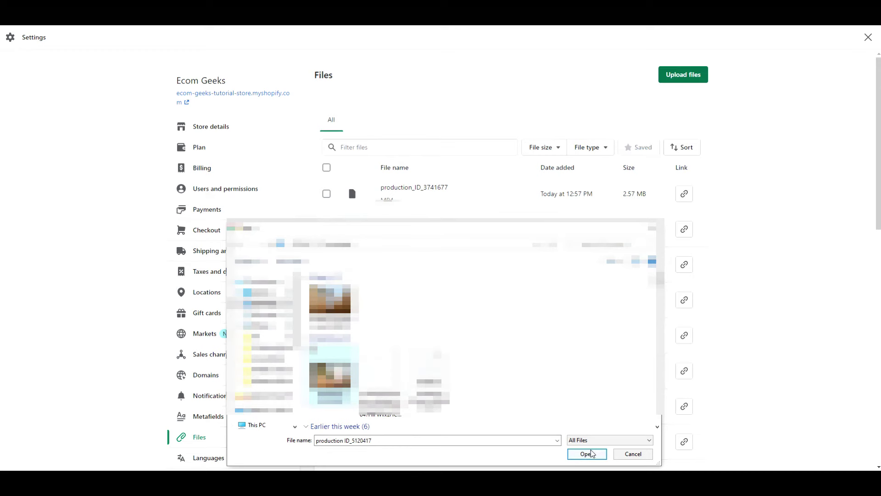
{"action": "left_click", "coordinate": [587, 454]}
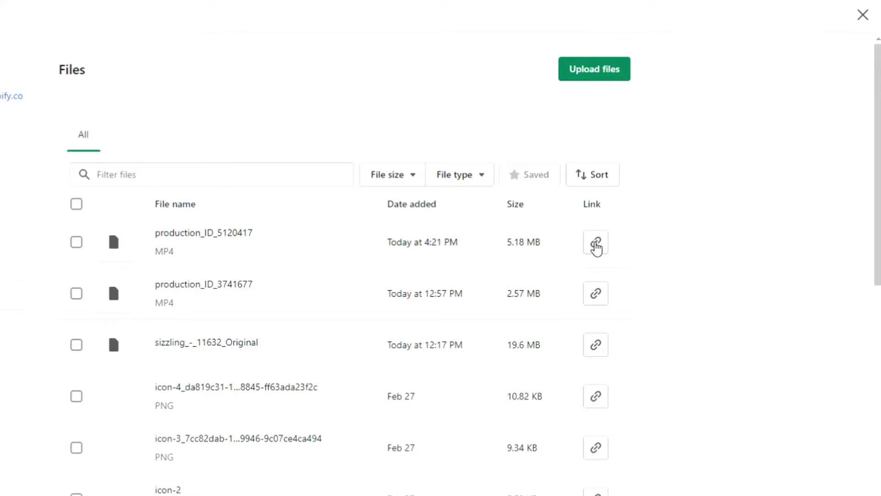
{"action": "left_click", "coordinate": [596, 243]}
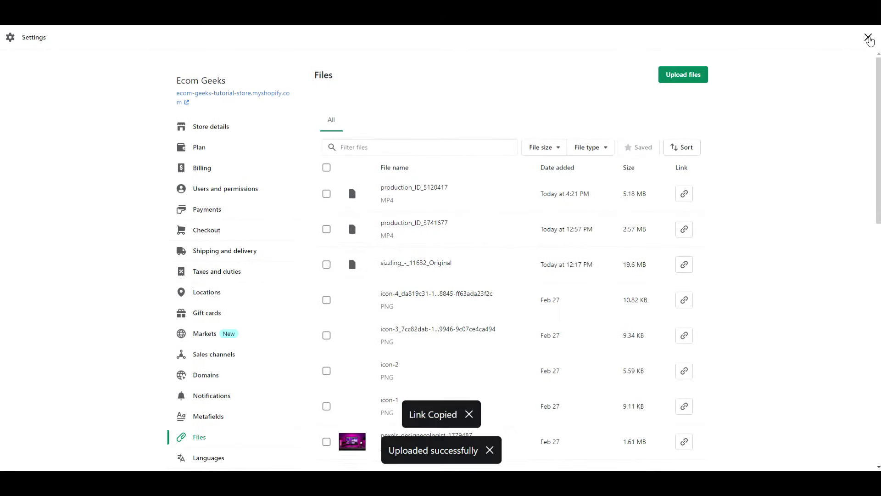
{"action": "left_click", "coordinate": [867, 37]}
Step: In the Copy of Dawn customizer, paste the uploaded video link into the Video slide
{"action": "scroll", "coordinate": [824, 395], "scroll_direction": "down", "scroll_amount": 3}
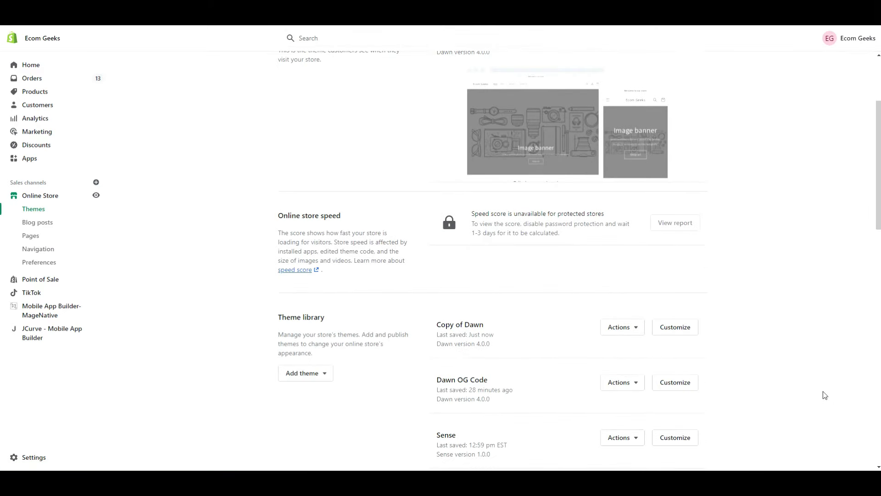
{"action": "left_click", "coordinate": [688, 331]}
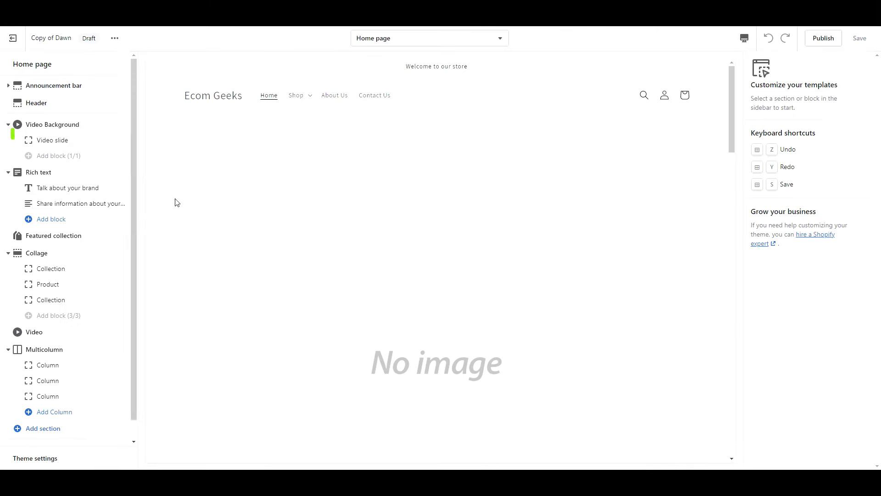
{"action": "left_click", "coordinate": [71, 146]}
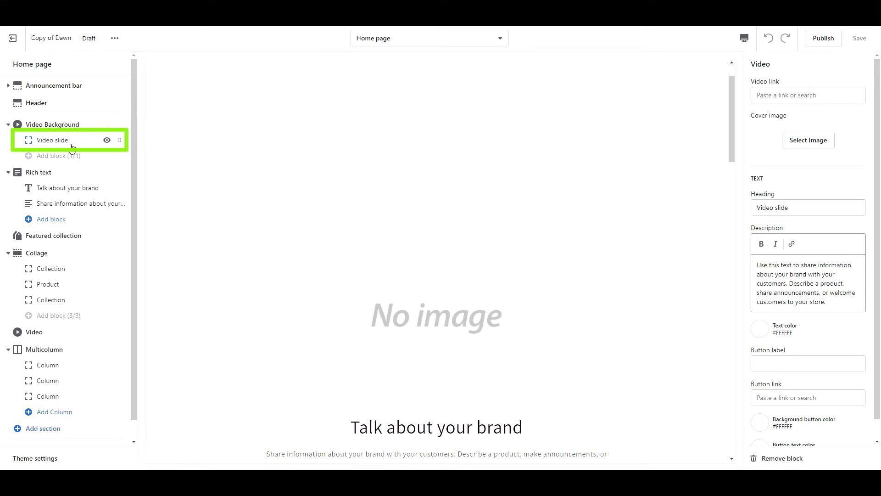
{"action": "left_click", "coordinate": [780, 95]}
{"action": "key", "text": "ctrl+v"}
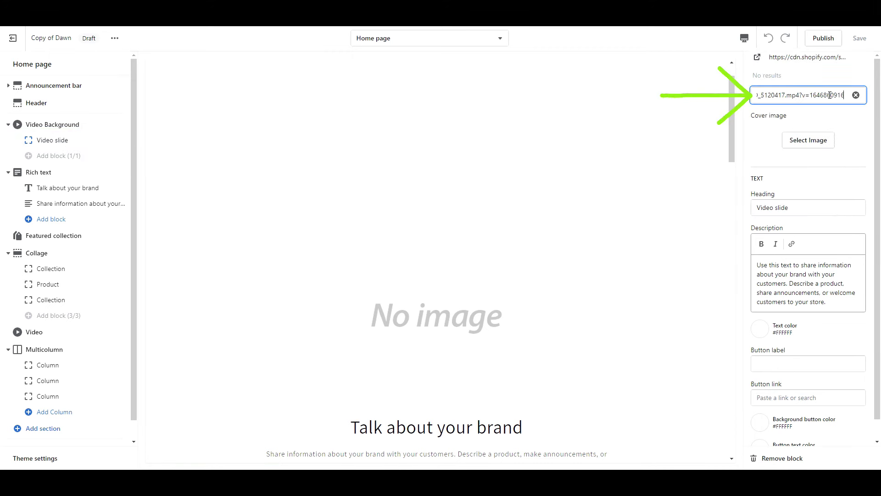
{"action": "left_click", "coordinate": [826, 59]}
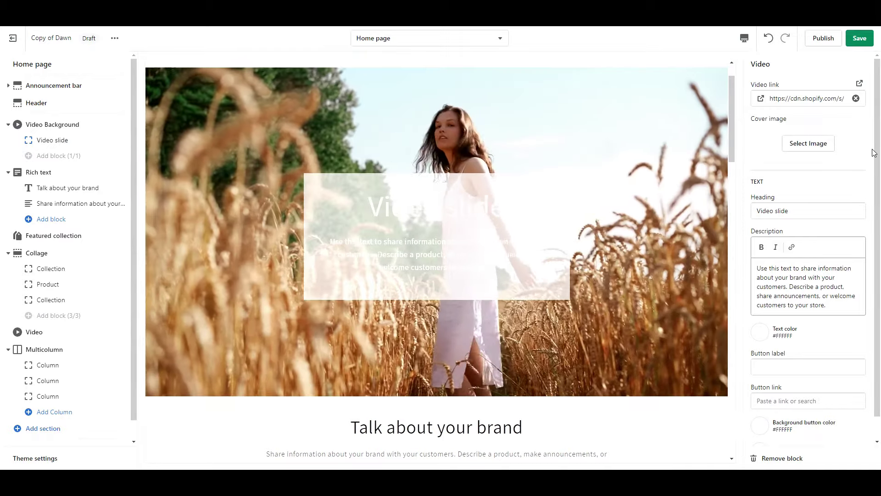
Step: Upload the Pexels wheat-field photo as the slide's cover image
{"action": "left_click", "coordinate": [820, 151]}
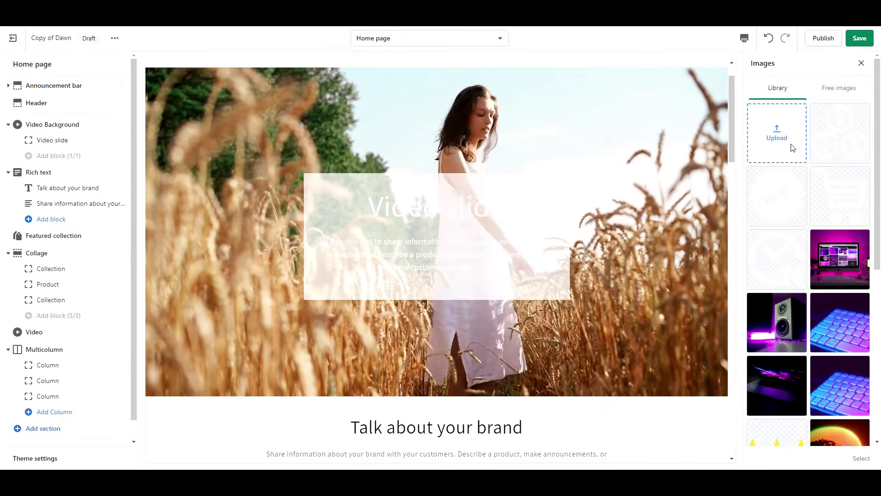
{"action": "left_click", "coordinate": [792, 147]}
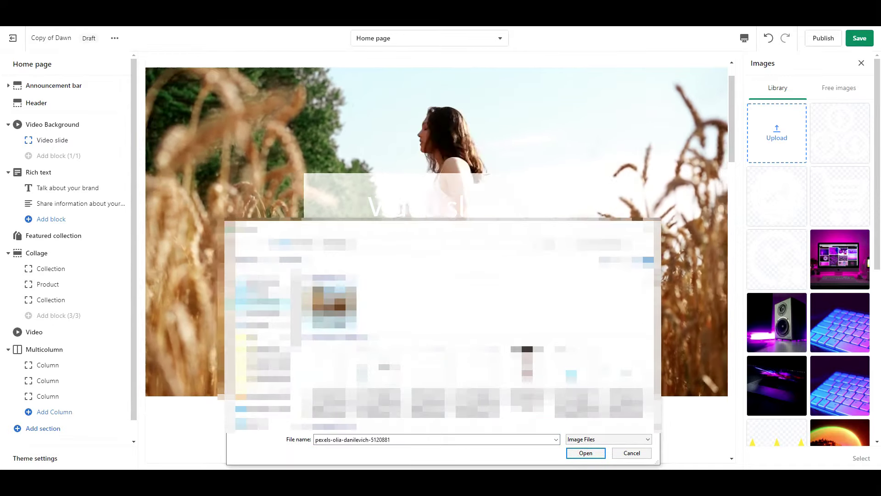
{"action": "key", "text": "Return"}
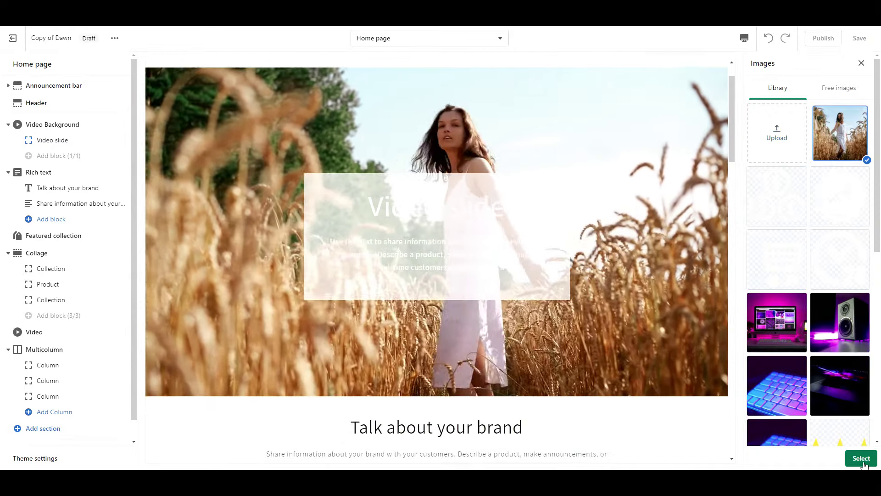
{"action": "left_click", "coordinate": [863, 460]}
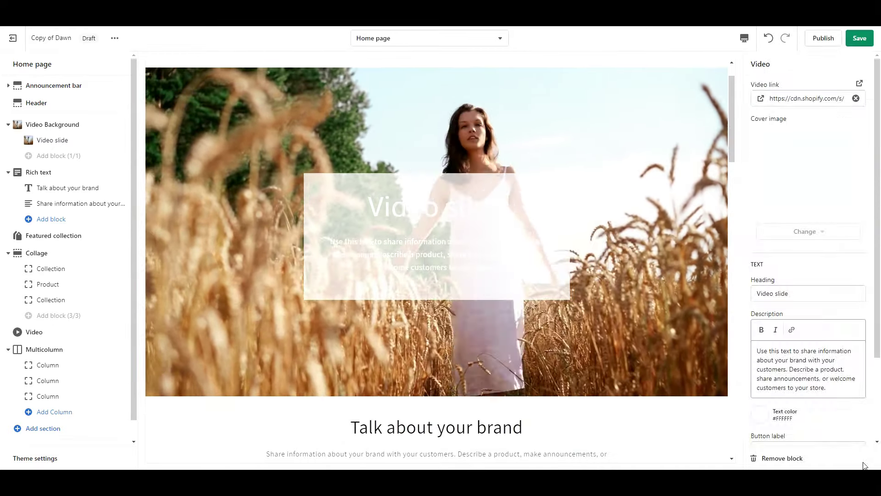
Step: Set the slide's text colour to black (#121212)
{"action": "scroll", "coordinate": [817, 367], "scroll_direction": "down", "scroll_amount": 2}
{"action": "left_click", "coordinate": [765, 332]}
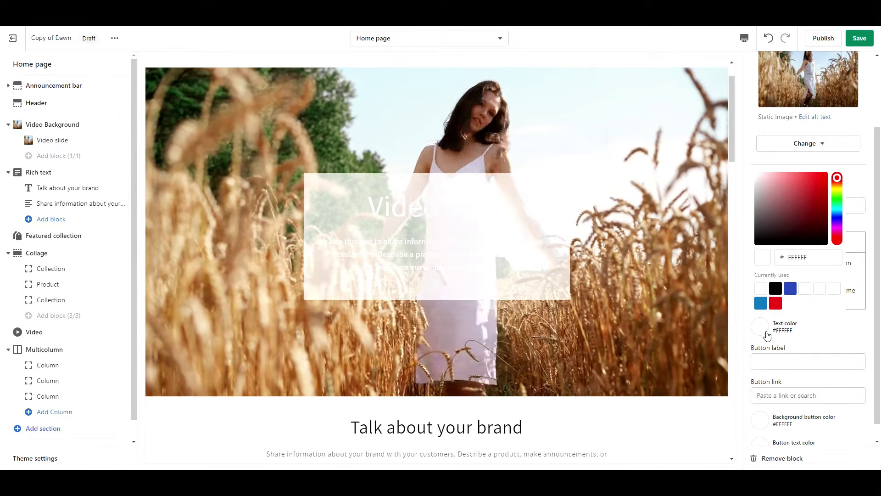
{"action": "left_click", "coordinate": [776, 288]}
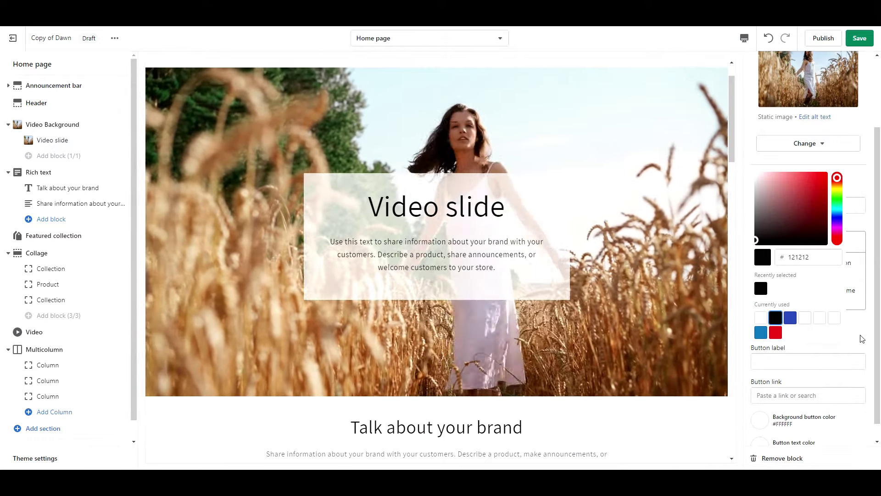
{"action": "left_click", "coordinate": [879, 325]}
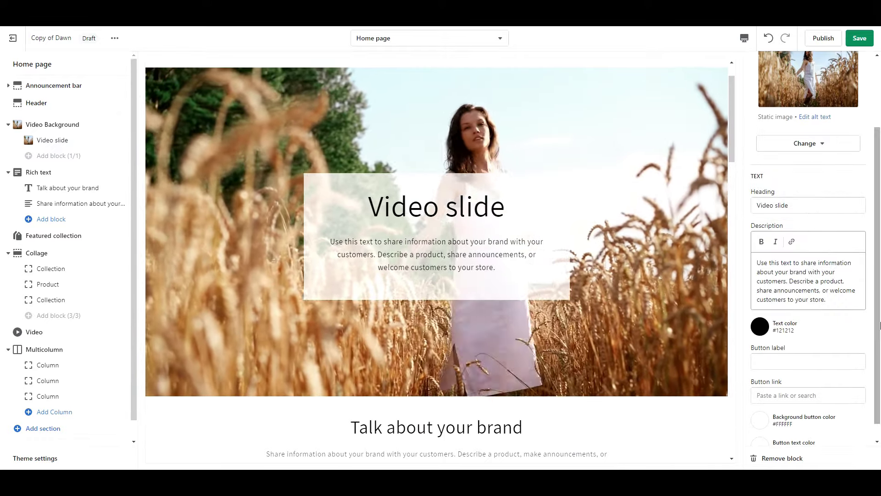
Step: Add a black 'Shop Now' button linking to All products
{"action": "scroll", "coordinate": [817, 330], "scroll_direction": "down", "scroll_amount": 1}
{"action": "left_click", "coordinate": [800, 347]}
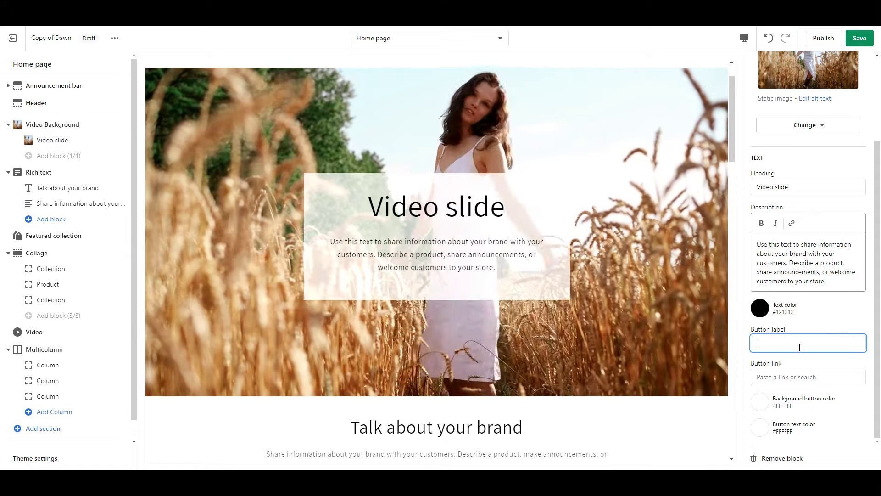
{"action": "type", "text": "Shop Now"}
{"action": "left_click", "coordinate": [819, 375]}
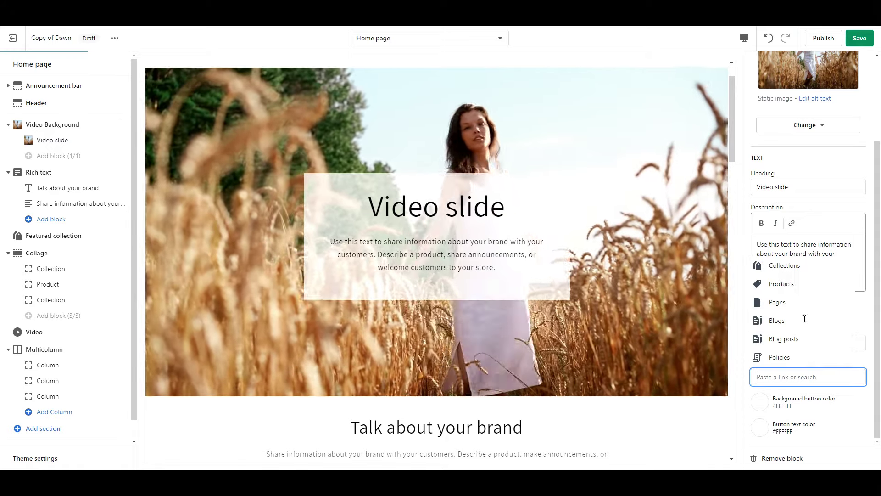
{"action": "left_click", "coordinate": [787, 284]}
{"action": "left_click", "coordinate": [785, 263]}
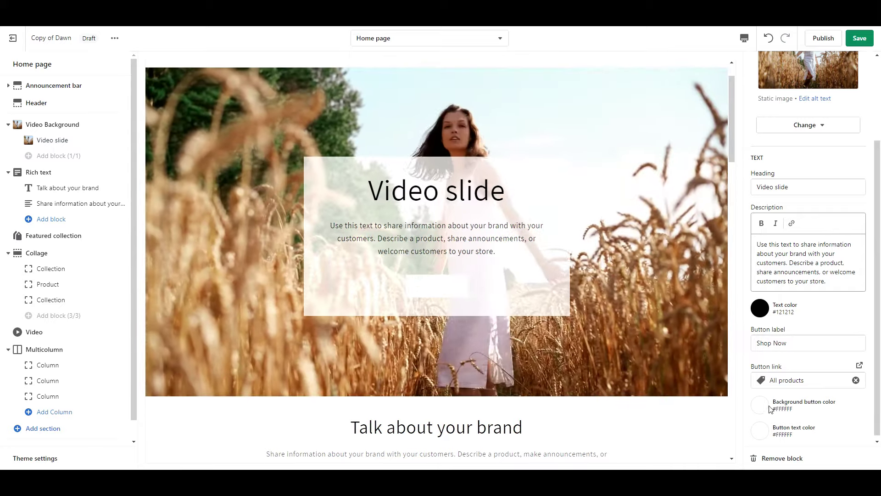
{"action": "left_click", "coordinate": [760, 405]}
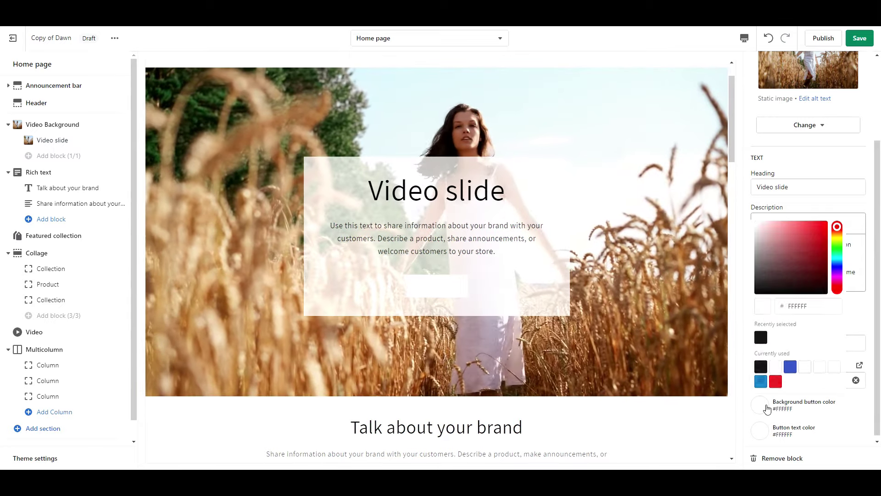
{"action": "left_click", "coordinate": [761, 337]}
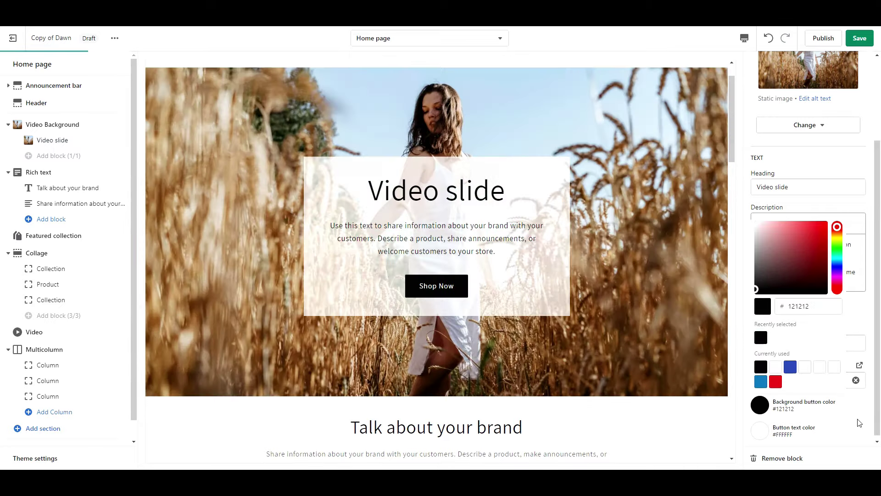
{"action": "left_click", "coordinate": [859, 423]}
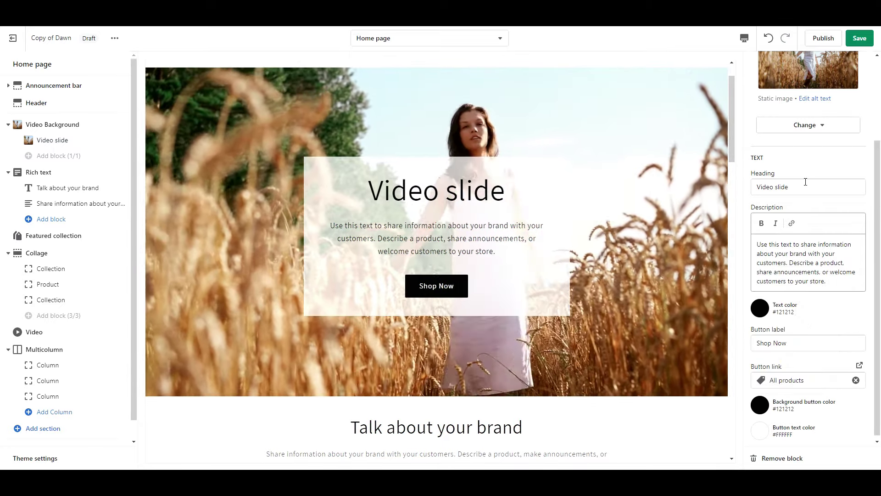
Step: Change the slide heading to 'Video Banner'
{"action": "left_click", "coordinate": [786, 187]}
{"action": "double_click", "coordinate": [786, 188]}
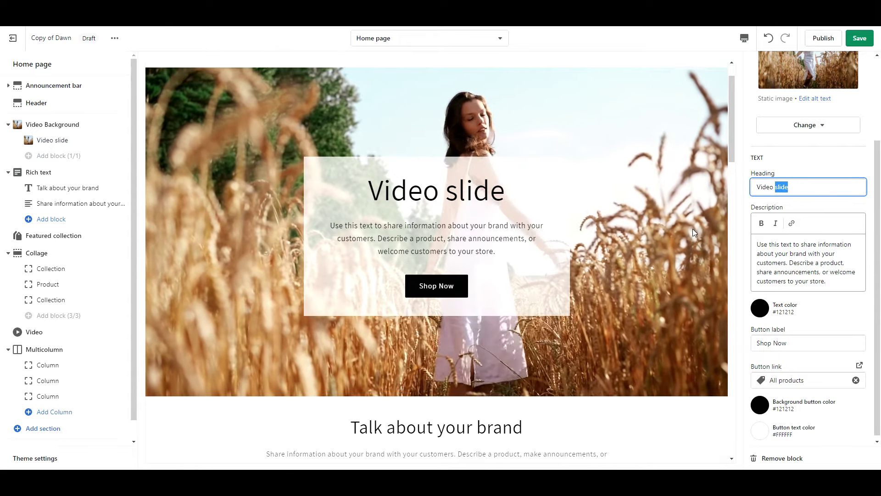
{"action": "type", "text": "Banner"}
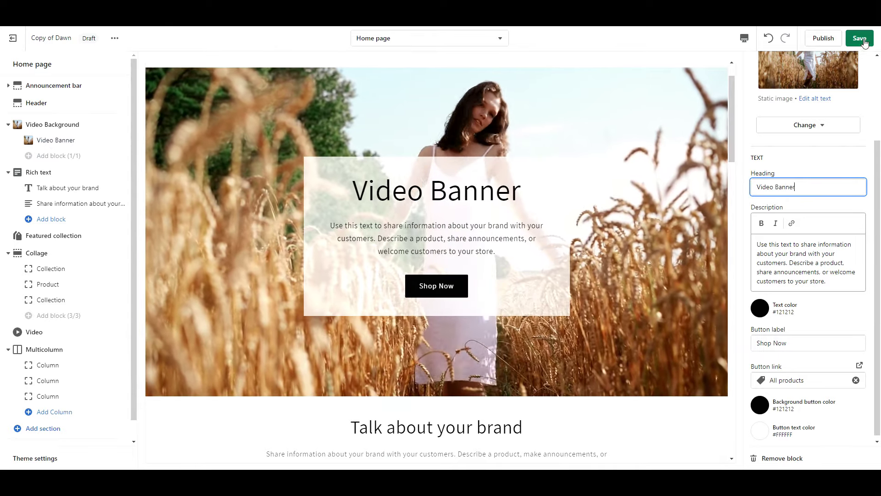